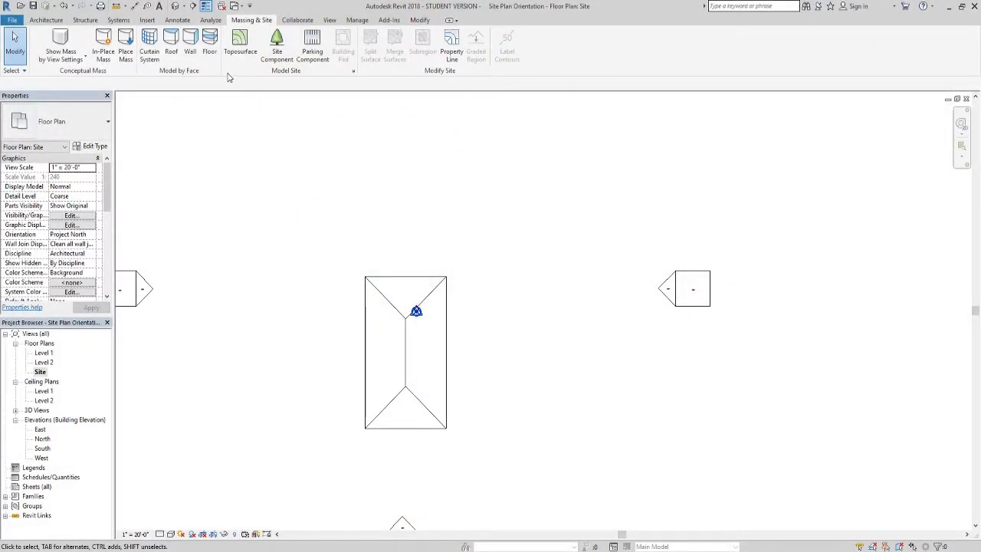
Check the lengths of the house's right and top walls.
{"action": "left_click", "coordinate": [46, 20]}
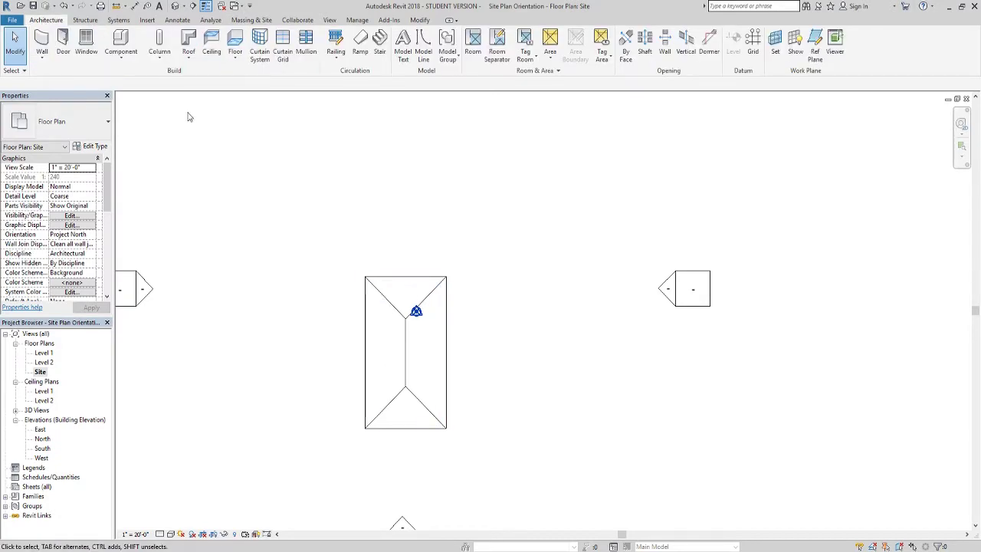
{"action": "left_click", "coordinate": [443, 309]}
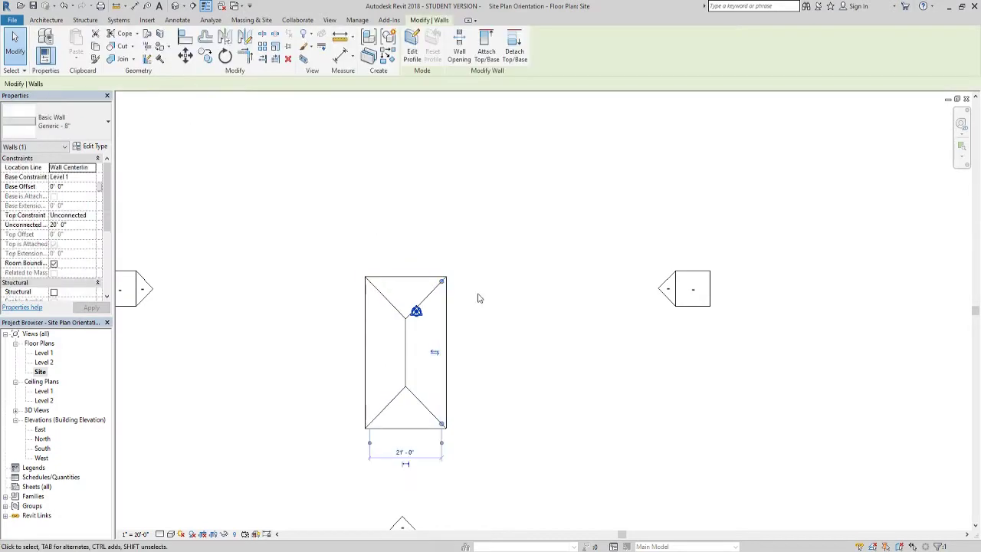
{"action": "left_click", "coordinate": [418, 279]}
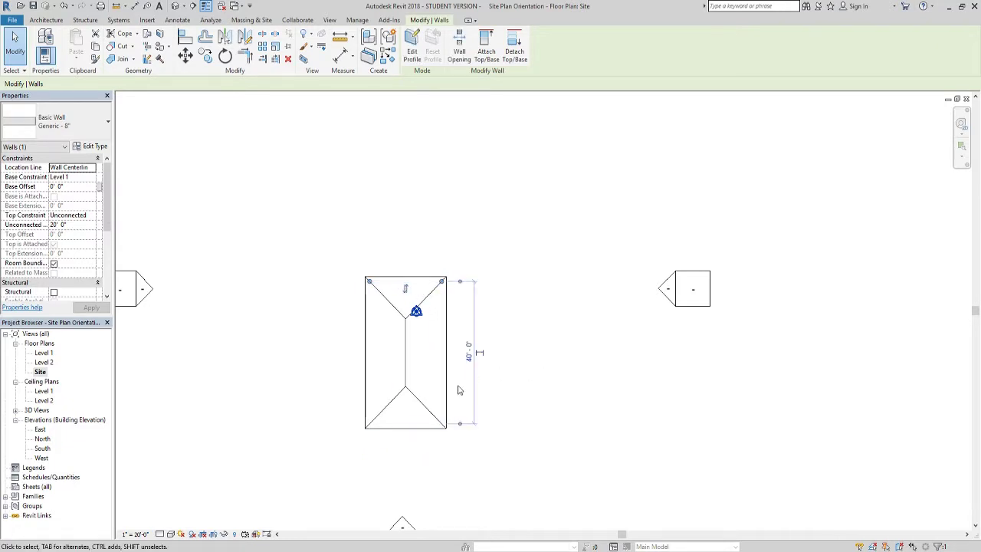
{"action": "left_click", "coordinate": [540, 318]}
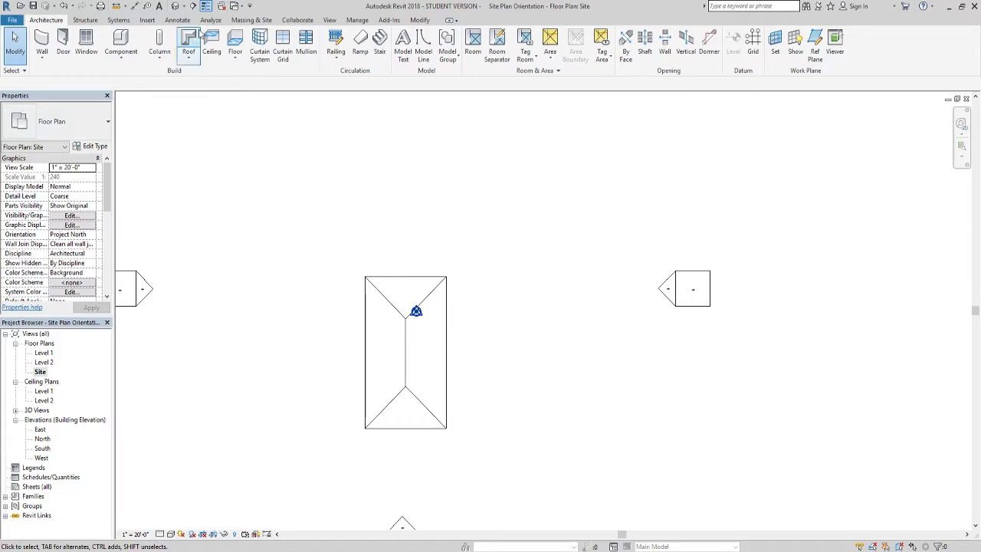
Sketch a property line above the house with a 25 ft top edge and 125 ft side.
{"action": "left_click", "coordinate": [256, 20]}
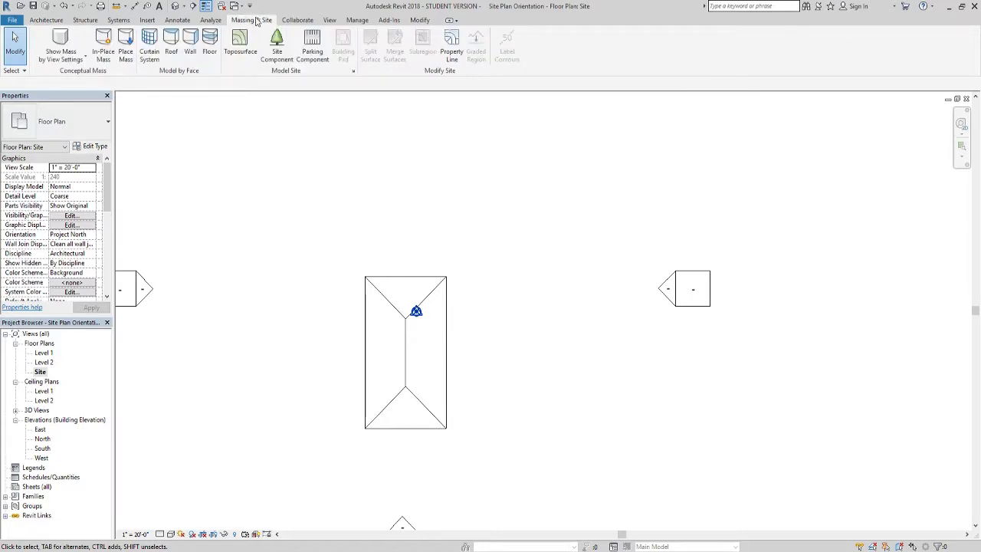
{"action": "left_click", "coordinate": [450, 44]}
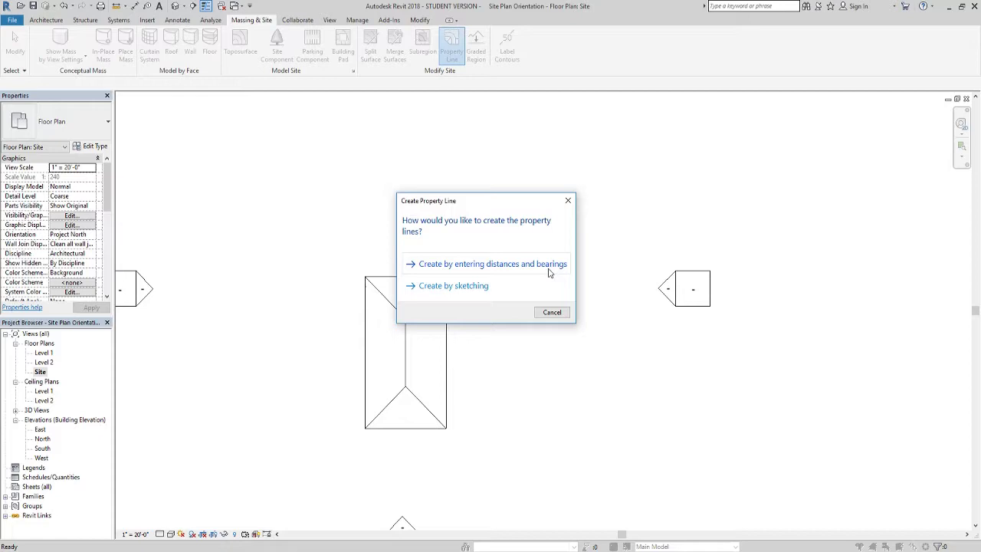
{"action": "left_click", "coordinate": [452, 292]}
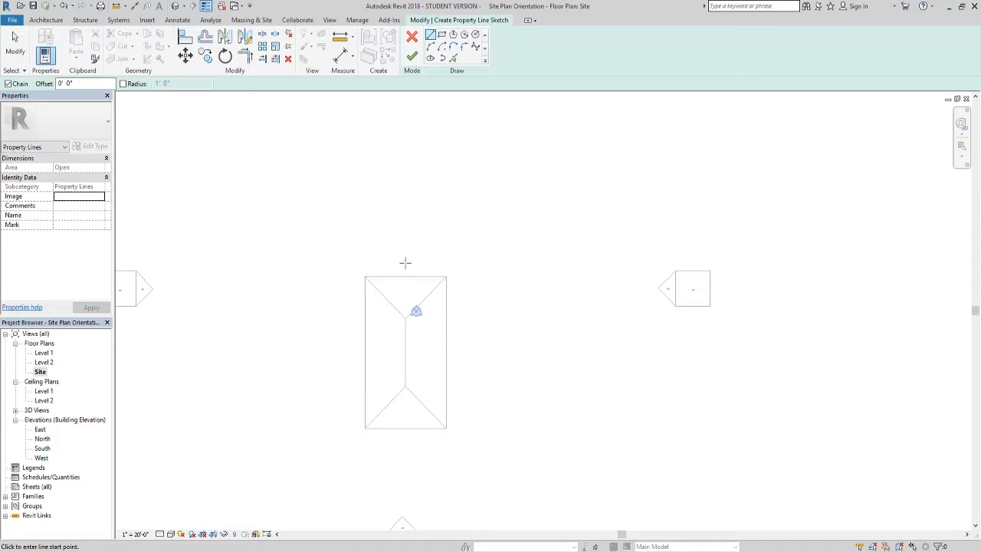
{"action": "left_click", "coordinate": [352, 230]}
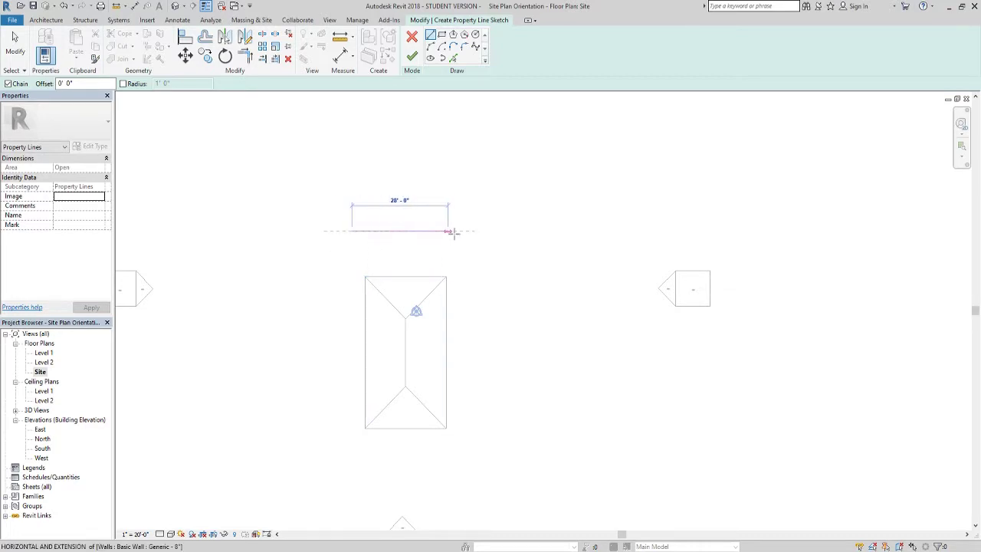
{"action": "type", "text": "25"}
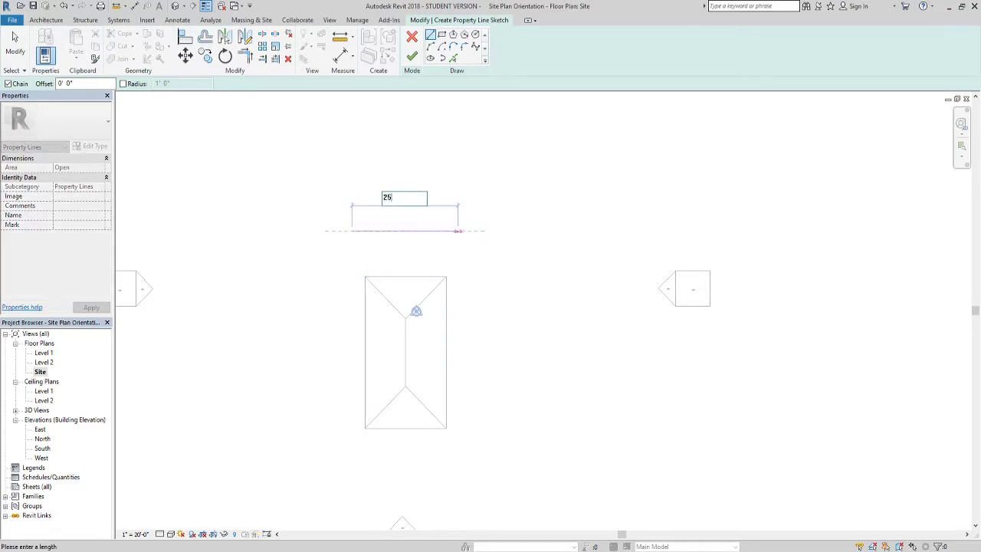
{"action": "key", "text": "Return"}
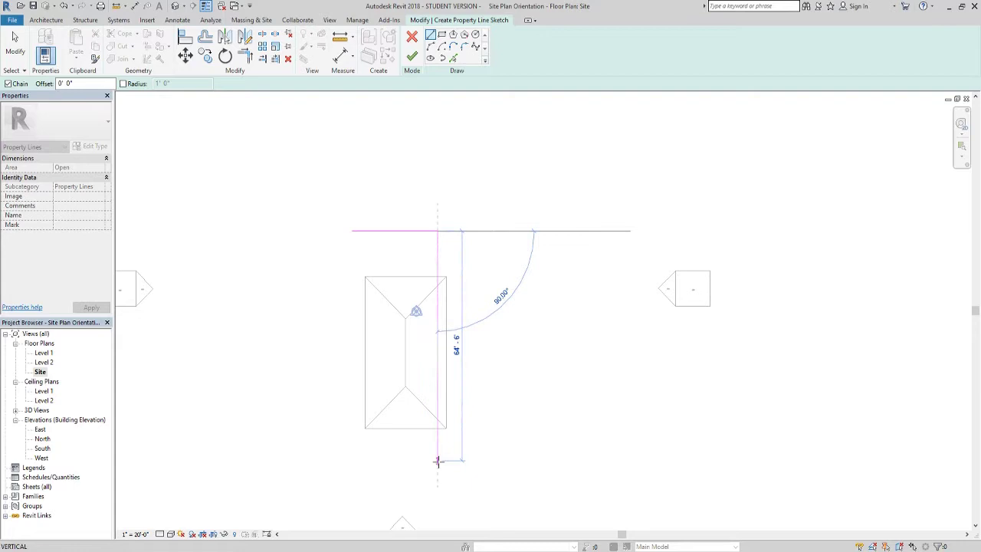
{"action": "type", "text": "1"}
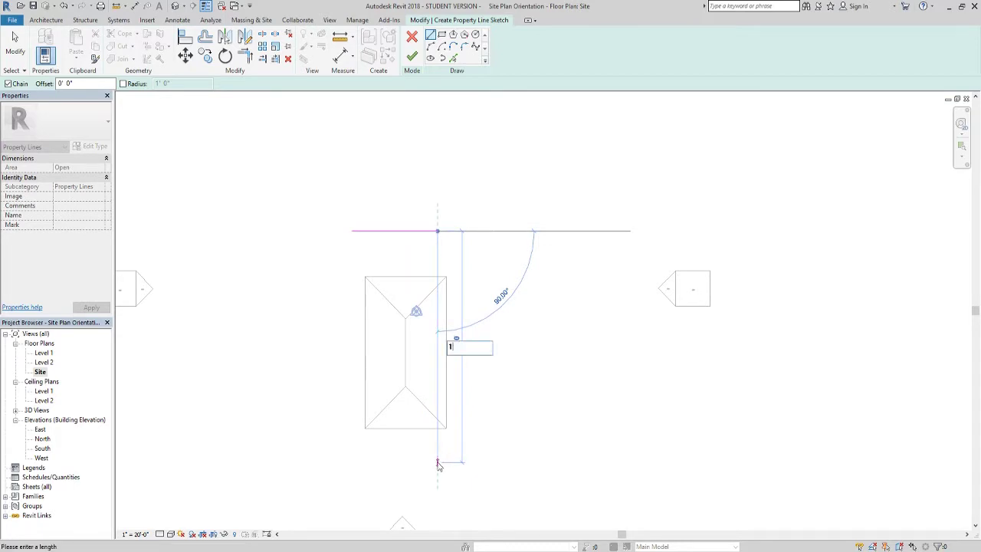
{"action": "type", "text": "25"}
{"action": "key", "text": "Return"}
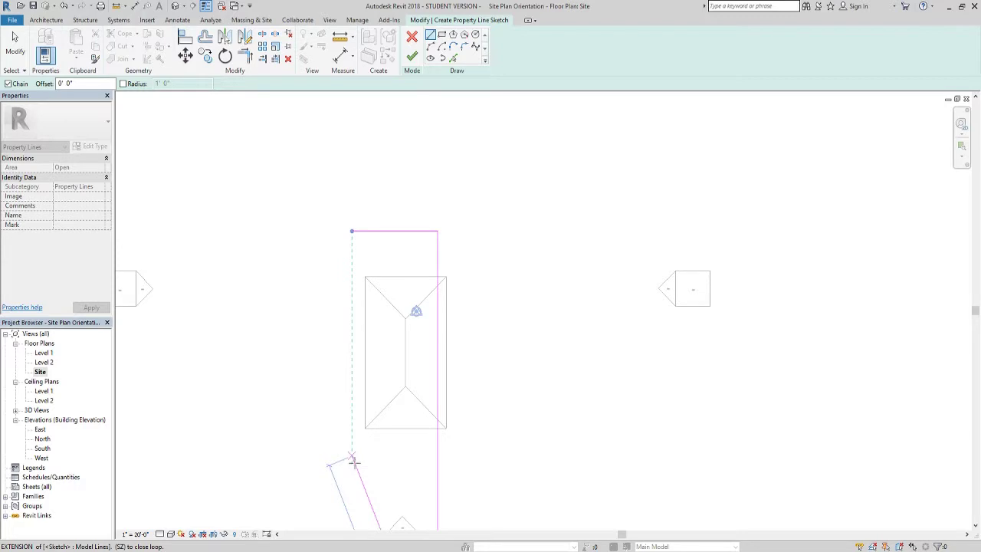
Close the 25 × 125 ft property-line rectangle and finish the sketch.
{"action": "middle_click_drag", "start_coordinate": [354, 461], "coordinate": [370, 235]}
{"action": "scroll", "coordinate": [322, 437], "scroll_direction": "down", "scroll_amount": 2}
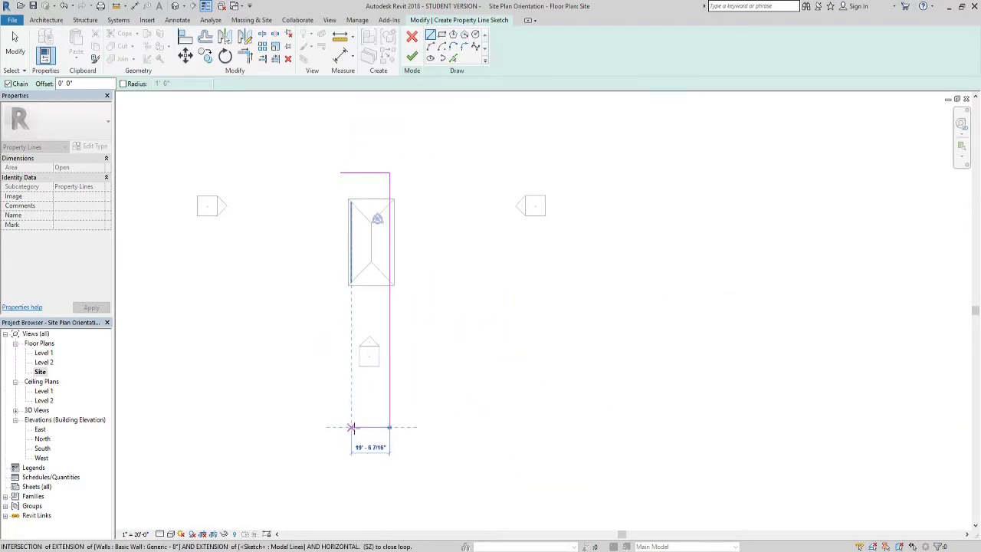
{"action": "left_click", "coordinate": [340, 427]}
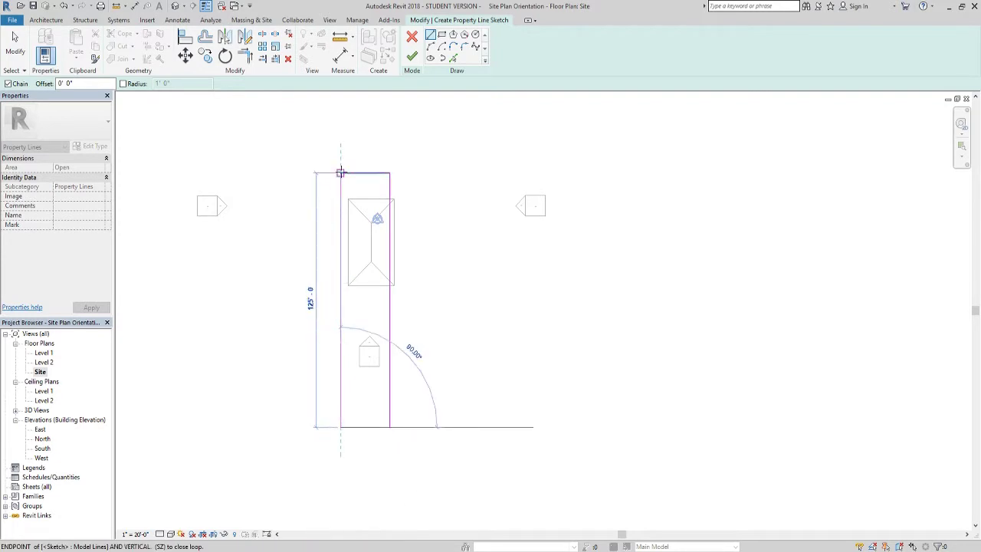
{"action": "left_click", "coordinate": [340, 173]}
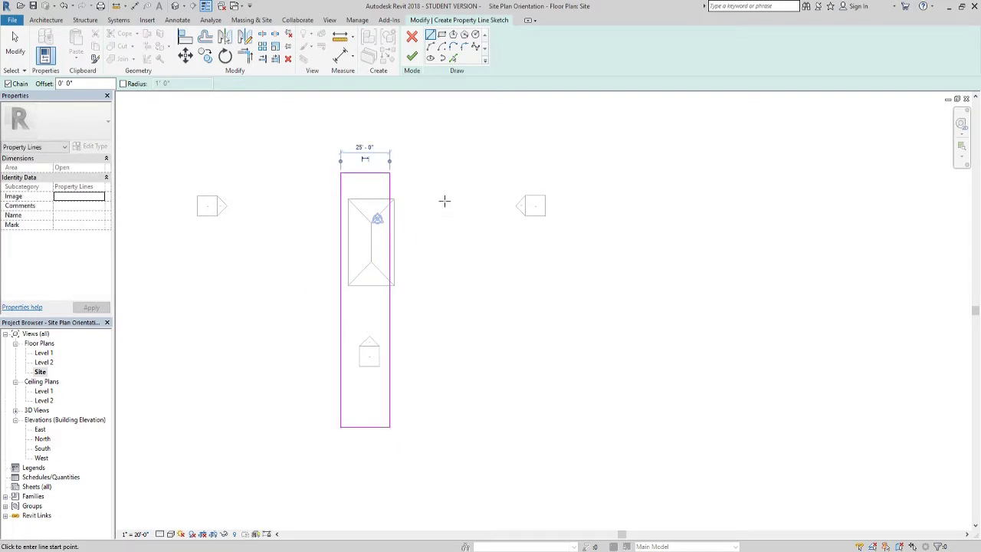
{"action": "left_click", "coordinate": [412, 56]}
Drag the property line into position around the house.
{"action": "left_click", "coordinate": [389, 174]}
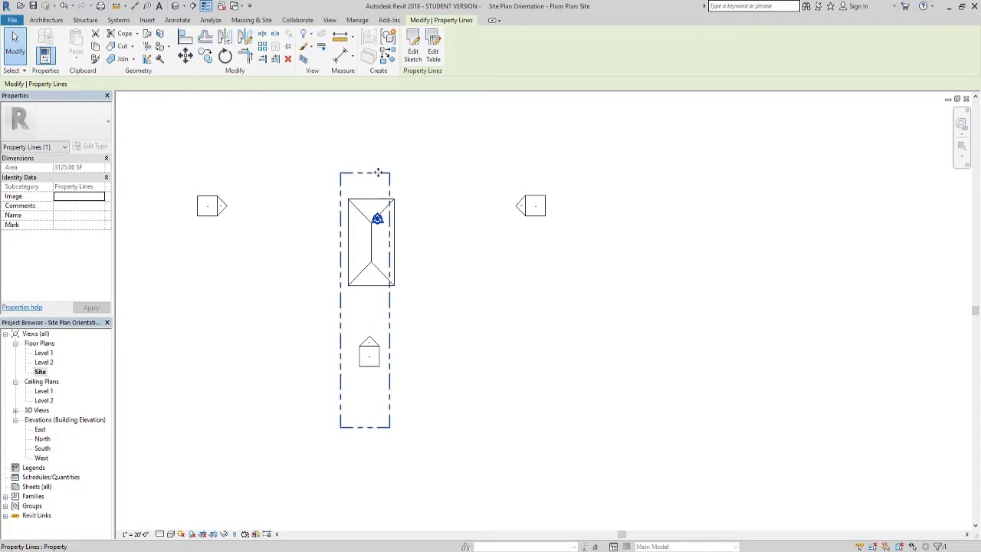
{"action": "left_click_drag", "start_coordinate": [378, 173], "coordinate": [386, 86]}
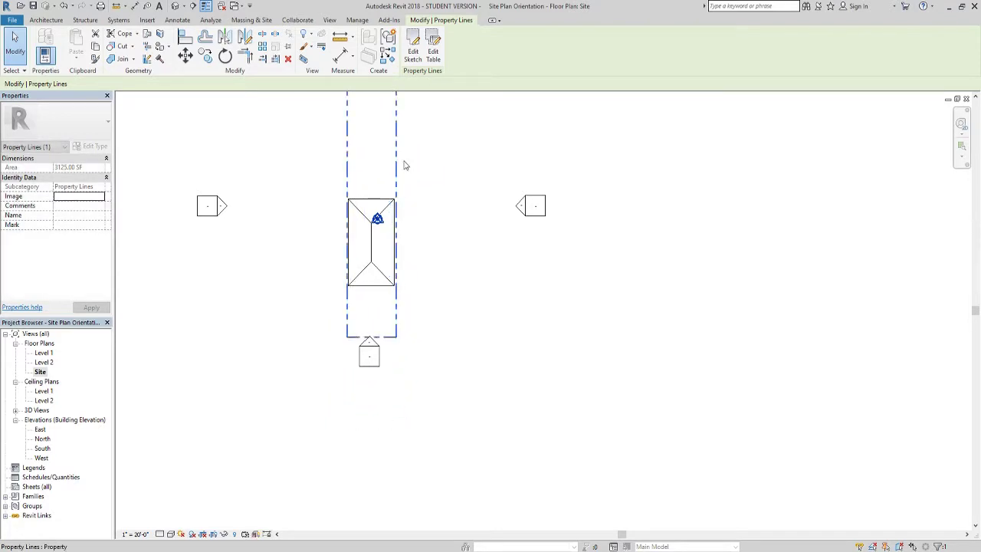
{"action": "middle_click_drag", "start_coordinate": [403, 162], "coordinate": [429, 263]}
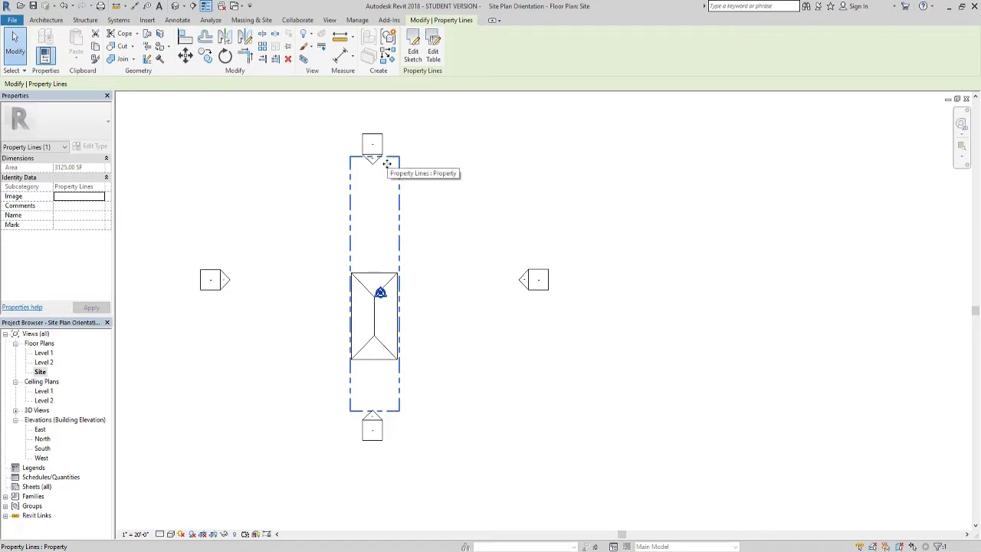
{"action": "left_click_drag", "start_coordinate": [390, 158], "coordinate": [390, 169]}
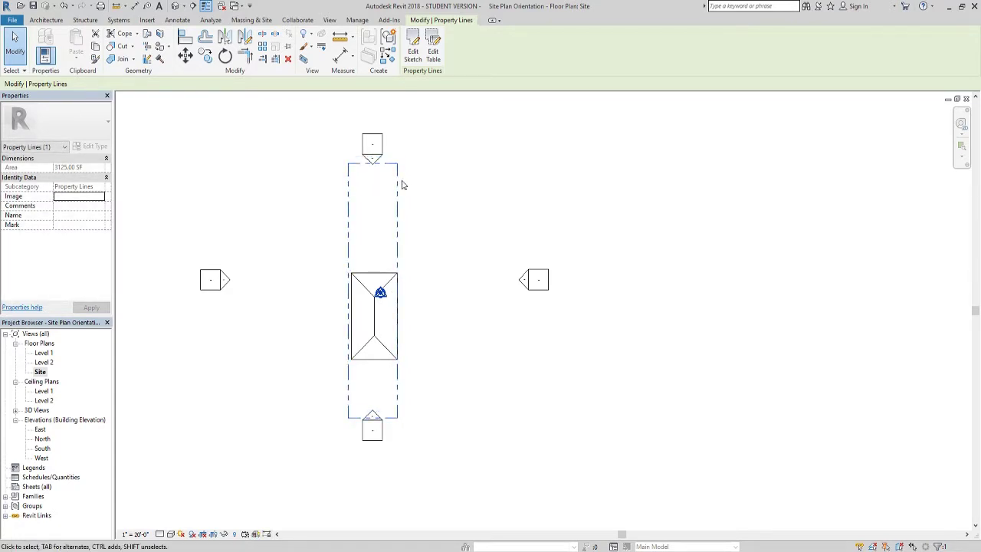
{"action": "left_click", "coordinate": [432, 208]}
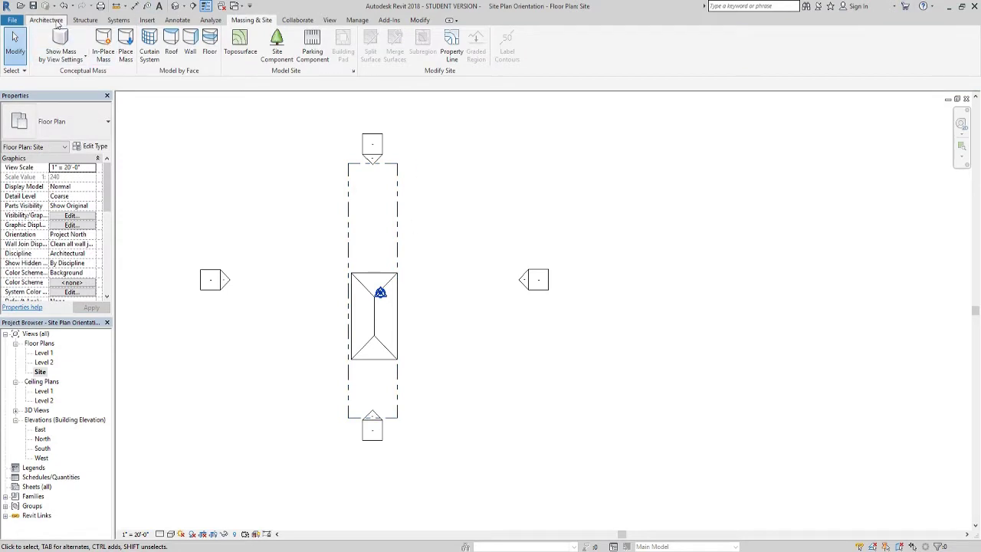
Draw a vertical reference plane along the house's centreline up past the north marker.
{"action": "left_click", "coordinate": [46, 20]}
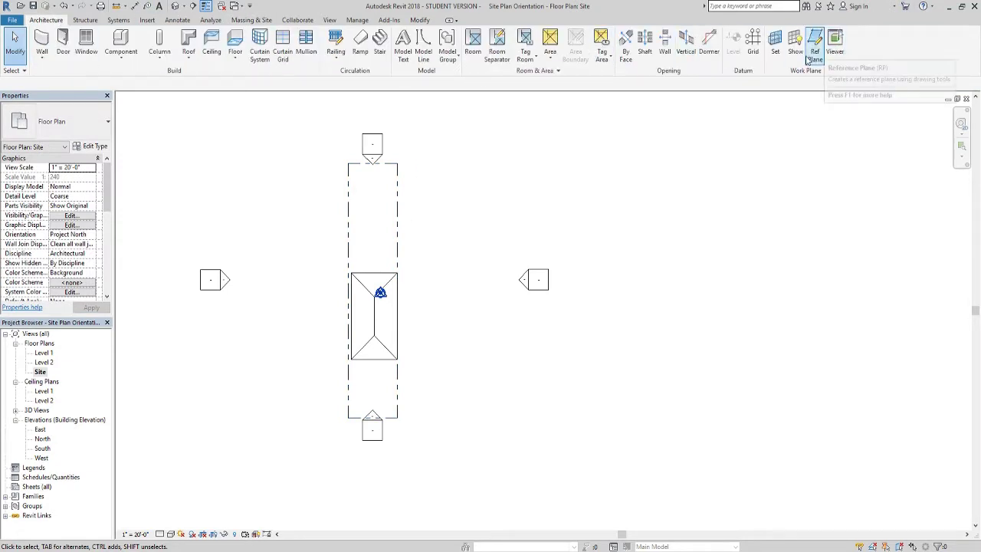
{"action": "left_click", "coordinate": [814, 46]}
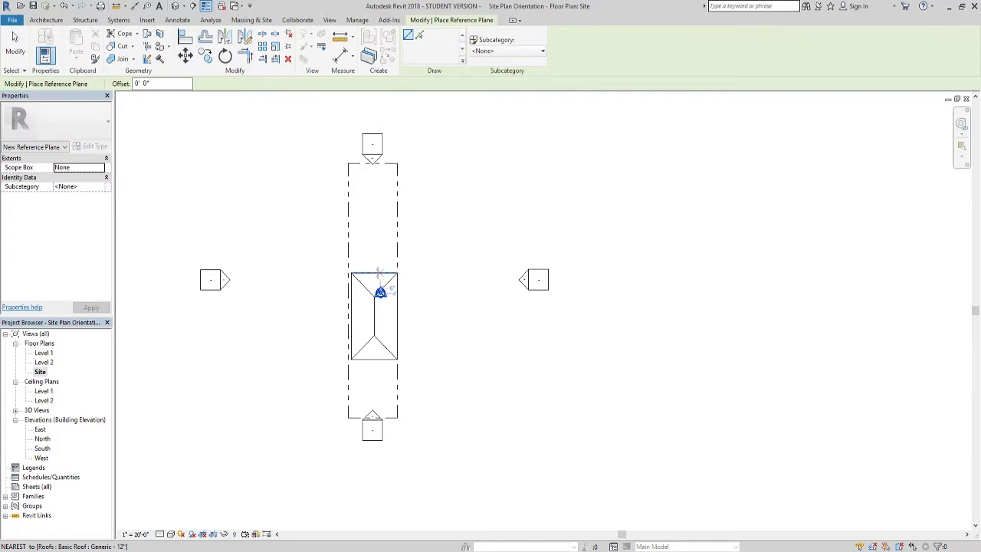
{"action": "left_click", "coordinate": [375, 272]}
{"action": "left_click", "coordinate": [374, 107]}
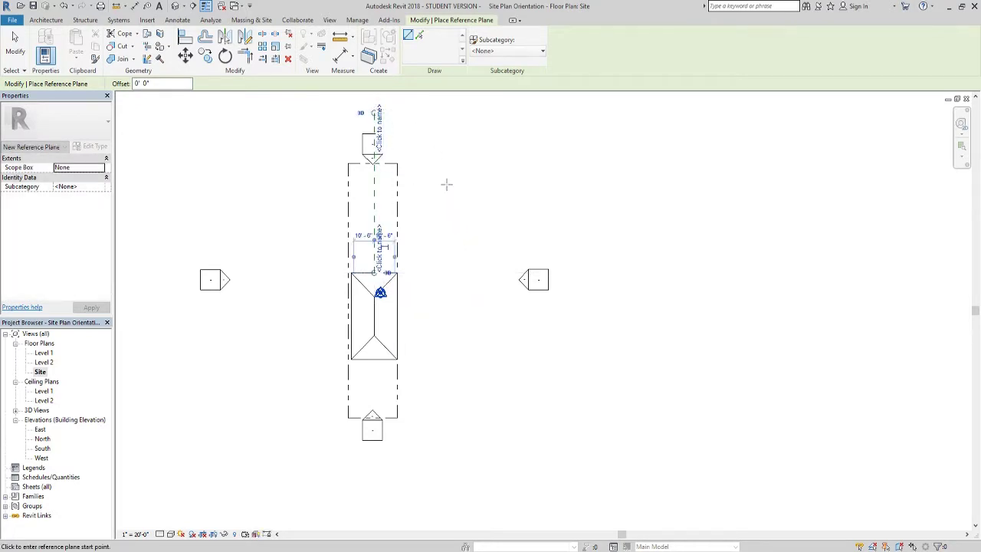
{"action": "key", "text": "Escape"}
{"action": "key", "text": "Escape"}
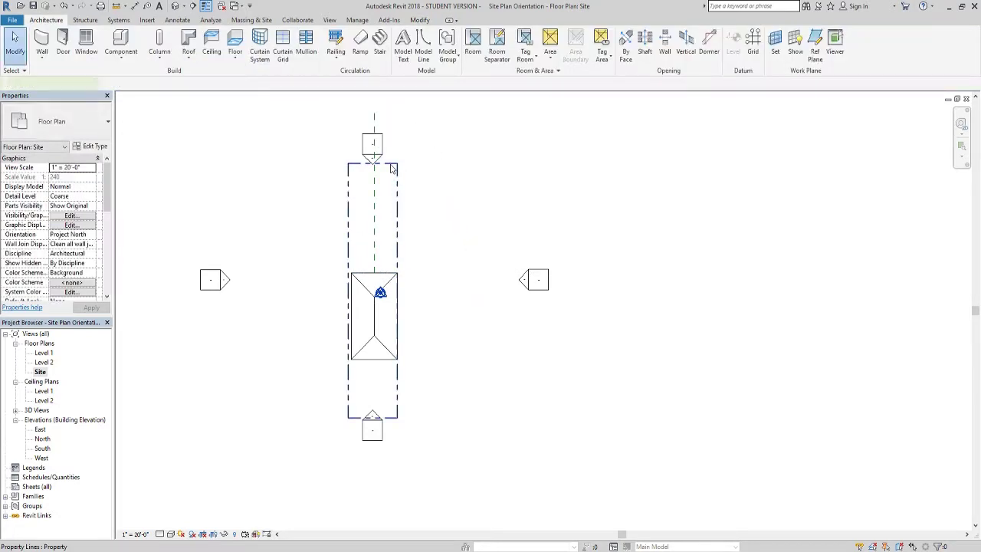
Try moving the property line from its top-edge midpoint, then cancel and recentre the plan.
{"action": "left_click", "coordinate": [395, 163]}
{"action": "left_click", "coordinate": [186, 56]}
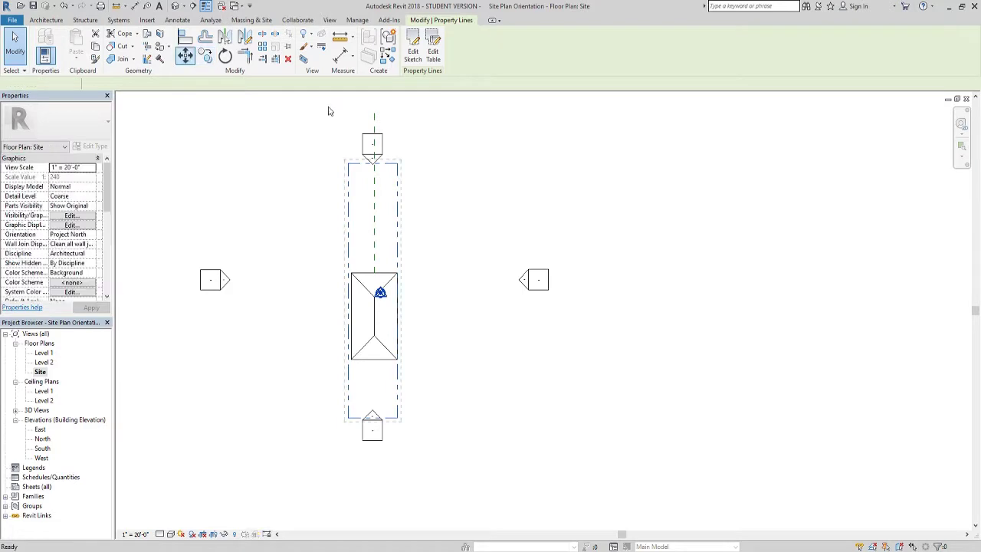
{"action": "scroll", "coordinate": [355, 145], "scroll_direction": "up", "scroll_amount": 2}
{"action": "scroll", "coordinate": [357, 153], "scroll_direction": "up", "scroll_amount": 2}
{"action": "left_click", "coordinate": [419, 201]}
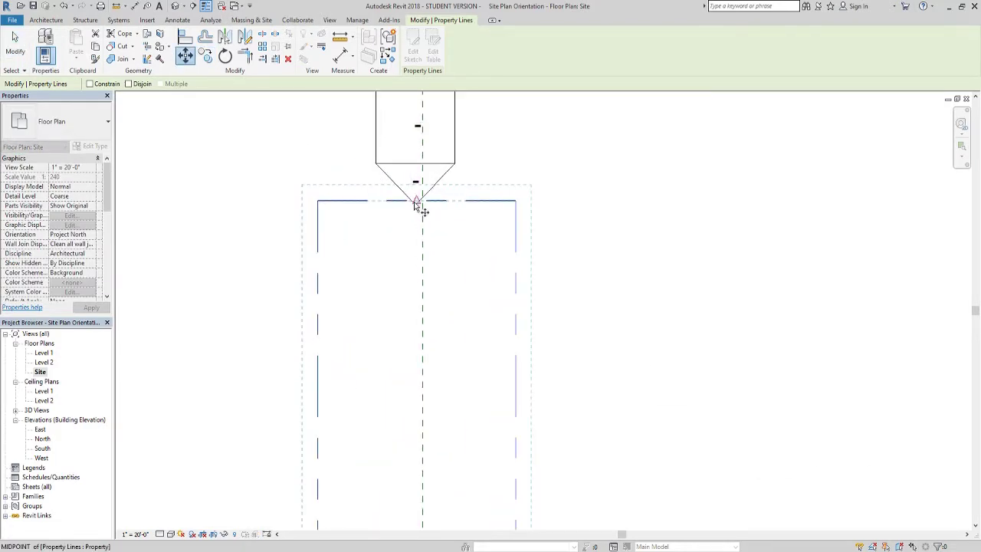
{"action": "key", "text": "Escape"}
{"action": "key", "text": "Escape"}
{"action": "scroll", "coordinate": [467, 243], "scroll_direction": "down", "scroll_amount": 3}
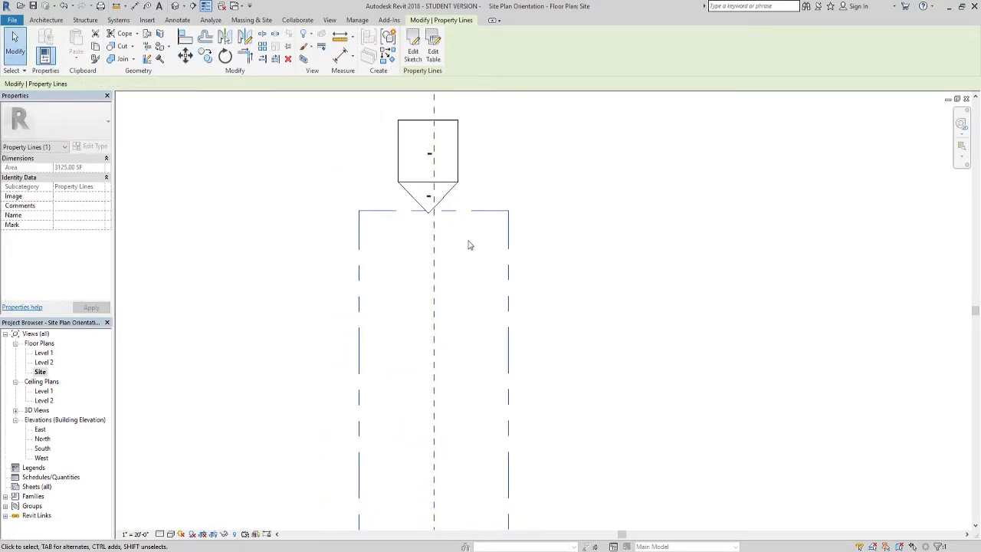
{"action": "middle_click_drag", "start_coordinate": [472, 262], "coordinate": [438, 179]}
{"action": "scroll", "coordinate": [437, 241], "scroll_direction": "up", "scroll_amount": 1}
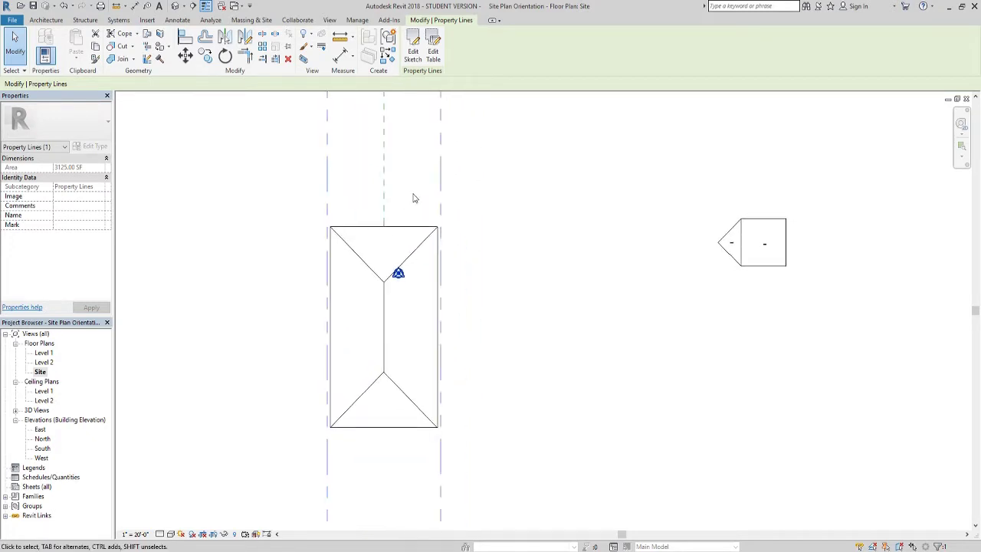
{"action": "scroll", "coordinate": [414, 197], "scroll_direction": "down", "scroll_amount": 3}
{"action": "middle_click_drag", "start_coordinate": [483, 207], "coordinate": [451, 203]}
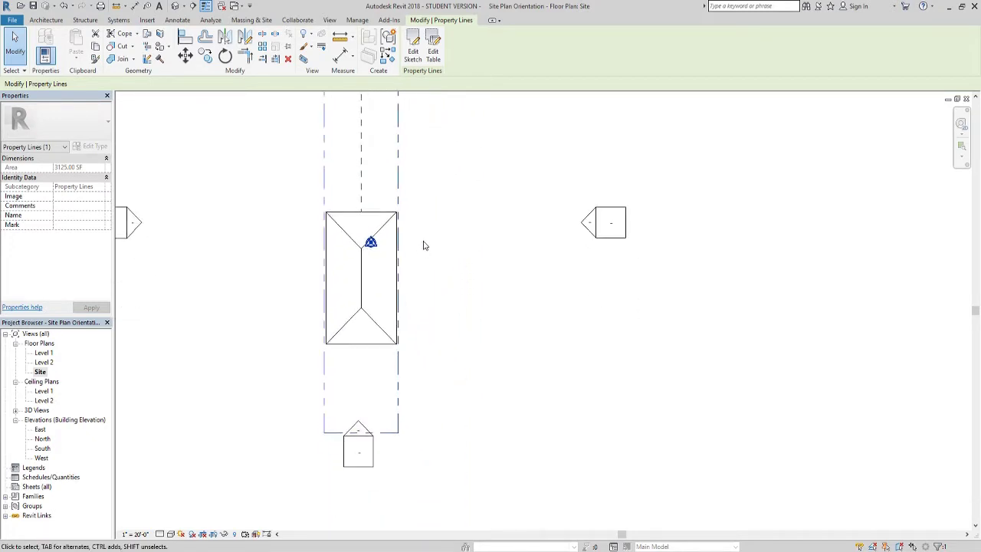
{"action": "mouse_move", "coordinate": [423, 245]}
{"action": "middle_mouse_down"}
{"action": "mouse_move", "coordinate": [467, 392]}
{"action": "mouse_move", "coordinate": [442, 291]}
{"action": "middle_mouse_up"}
{"action": "scroll", "coordinate": [437, 287], "scroll_direction": "up", "scroll_amount": 1}
{"action": "scroll", "coordinate": [432, 281], "scroll_direction": "down", "scroll_amount": 1}
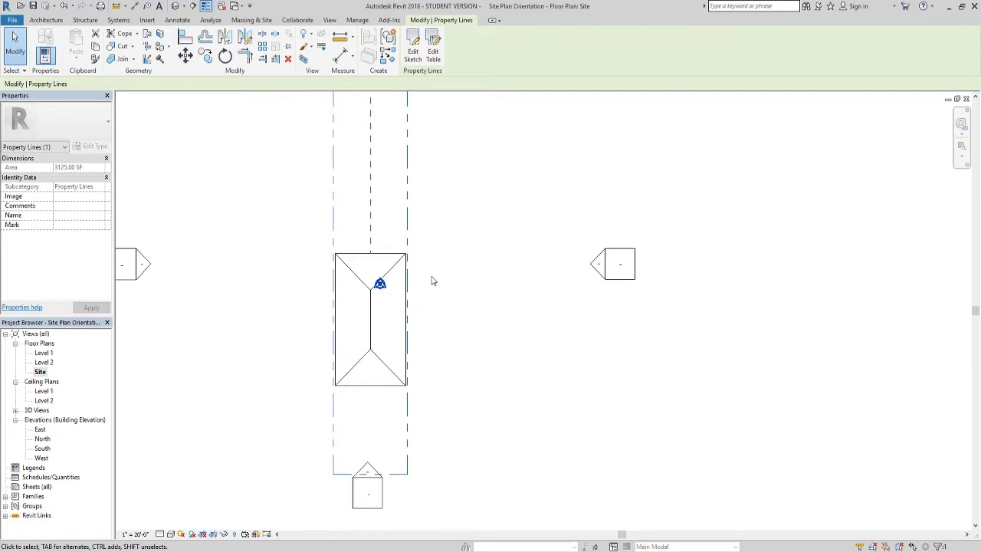
{"action": "scroll", "coordinate": [432, 282], "scroll_direction": "down", "scroll_amount": 2}
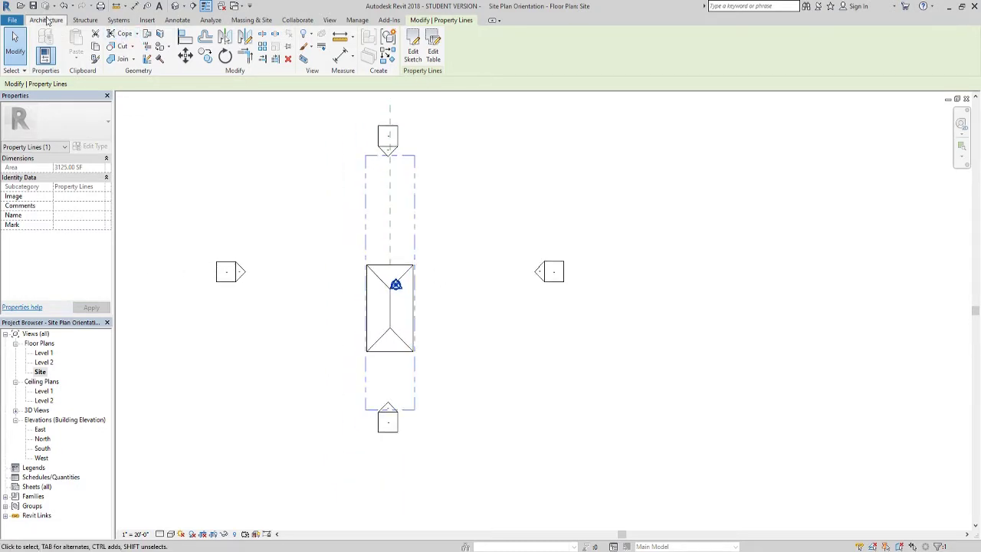
Start a Detail Line with the Hidden Lines style and a 20' offset.
{"action": "left_click", "coordinate": [47, 20]}
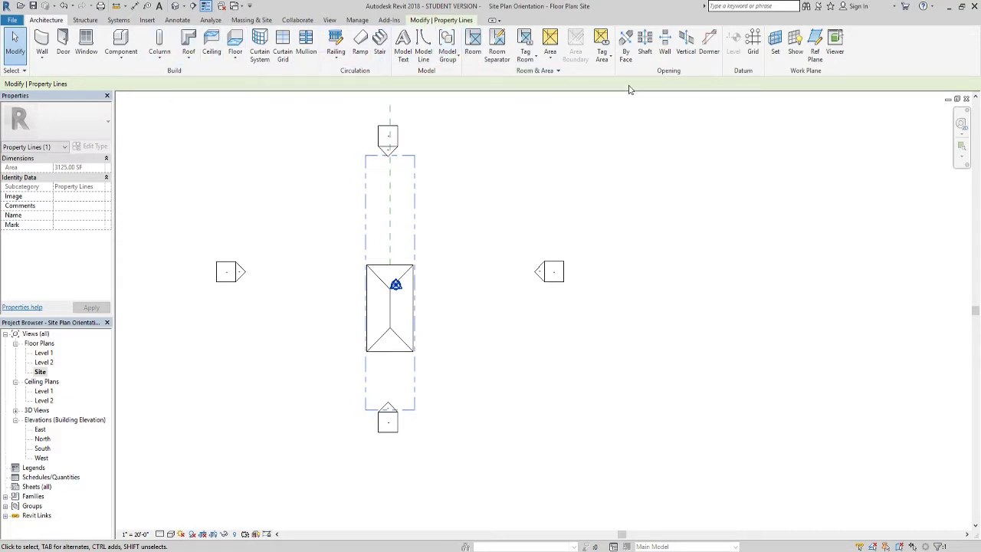
{"action": "left_click", "coordinate": [177, 20]}
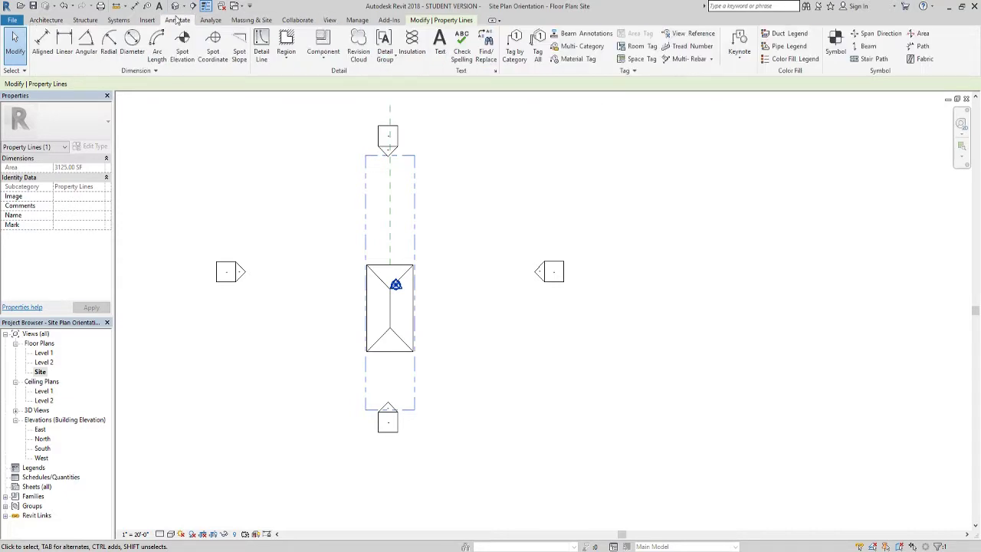
{"action": "left_click", "coordinate": [261, 45]}
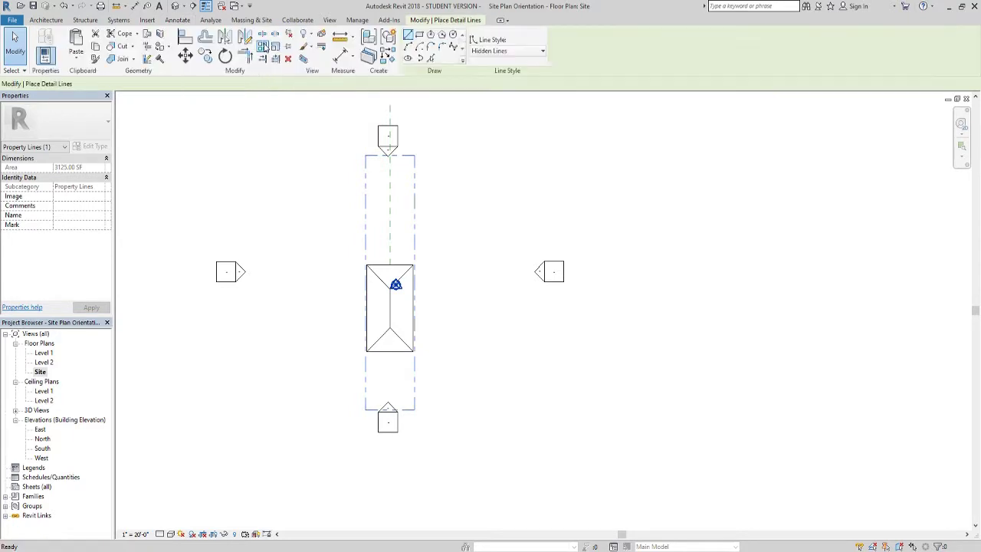
{"action": "left_click", "coordinate": [510, 51]}
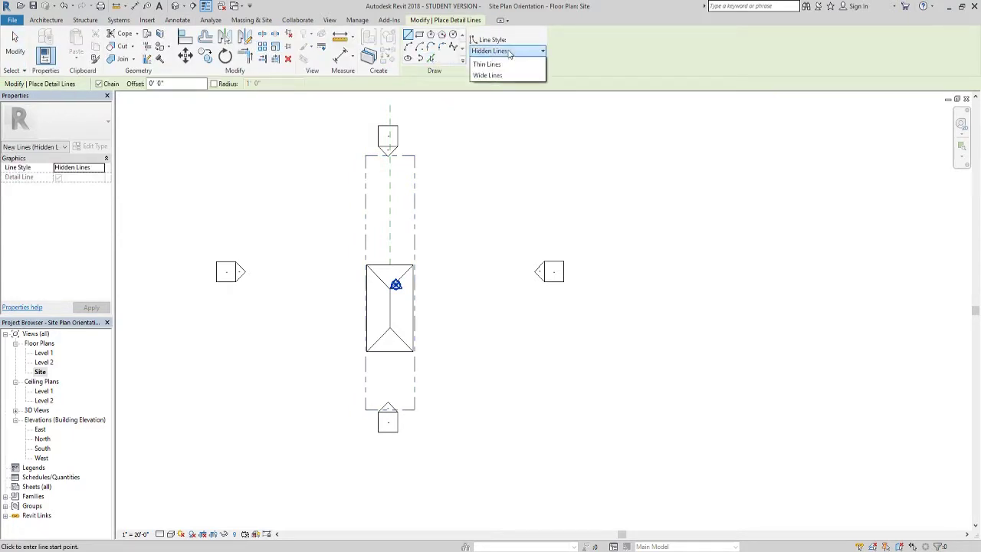
{"action": "left_click", "coordinate": [498, 120]}
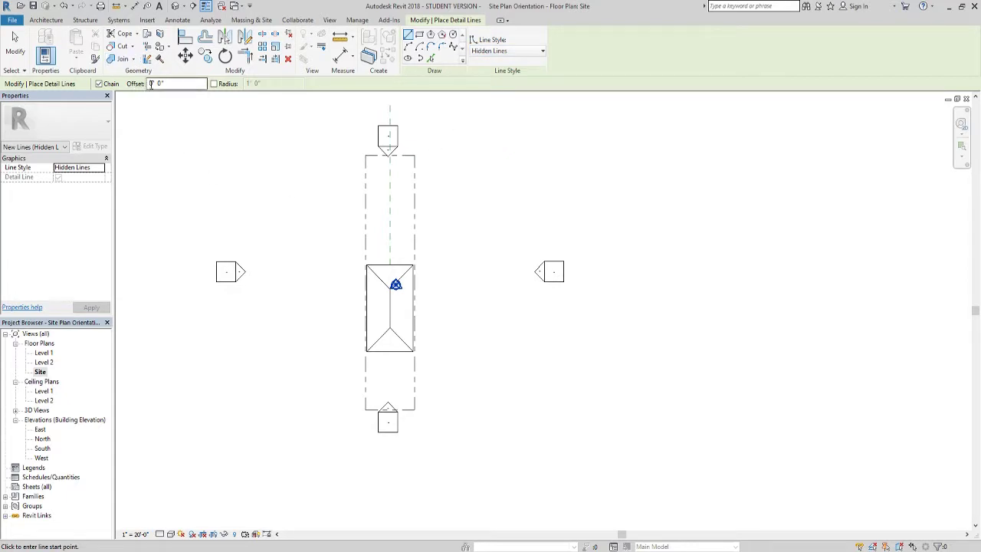
{"action": "left_click_drag", "start_coordinate": [153, 85], "coordinate": [146, 86]}
Draw the rear setback line from the lot's lower-left corner, then exit line drawing.
{"action": "left_click", "coordinate": [365, 409]}
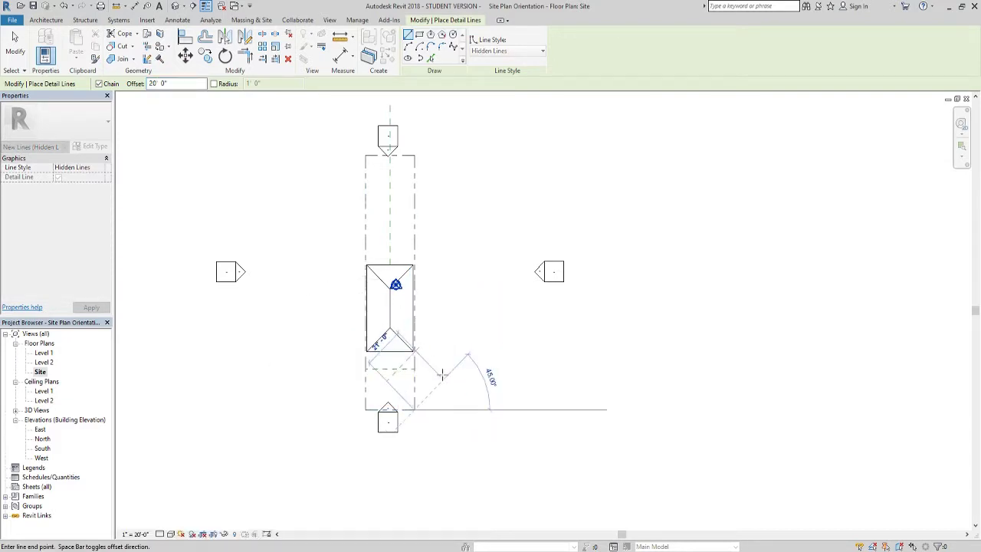
{"action": "key", "text": "Escape"}
{"action": "scroll", "coordinate": [392, 368], "scroll_direction": "up", "scroll_amount": 5}
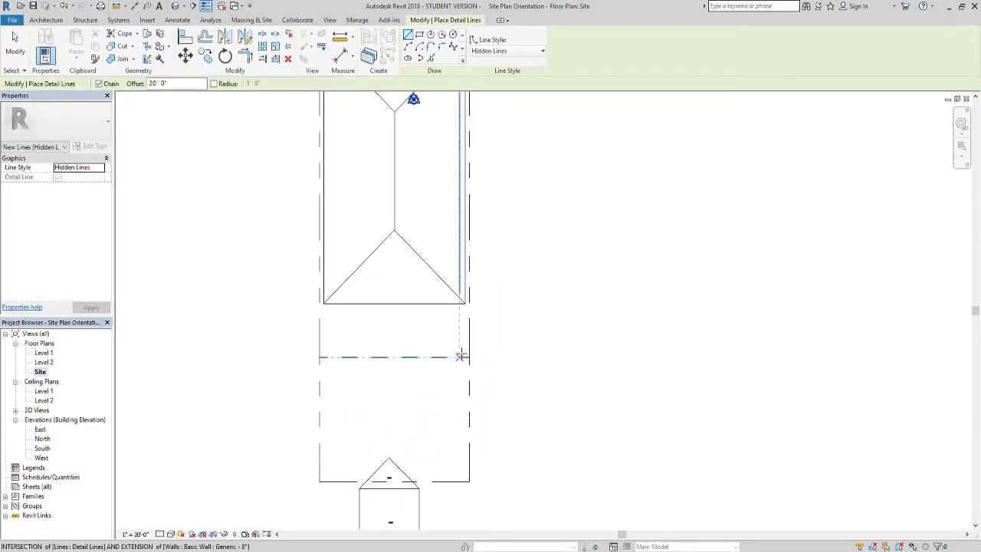
{"action": "scroll", "coordinate": [431, 417], "scroll_direction": "down", "scroll_amount": 4}
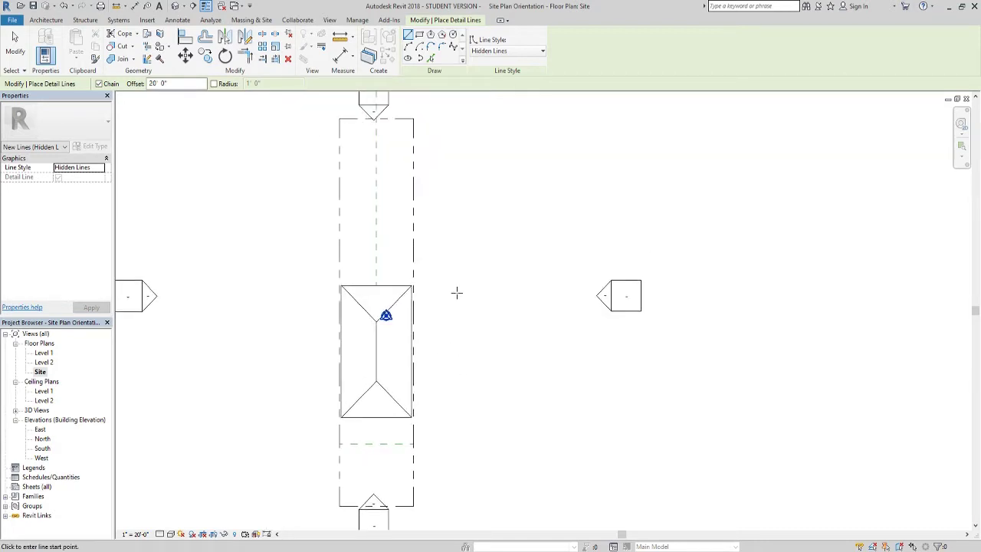
{"action": "key", "text": "Escape"}
{"action": "left_click", "coordinate": [380, 169]}
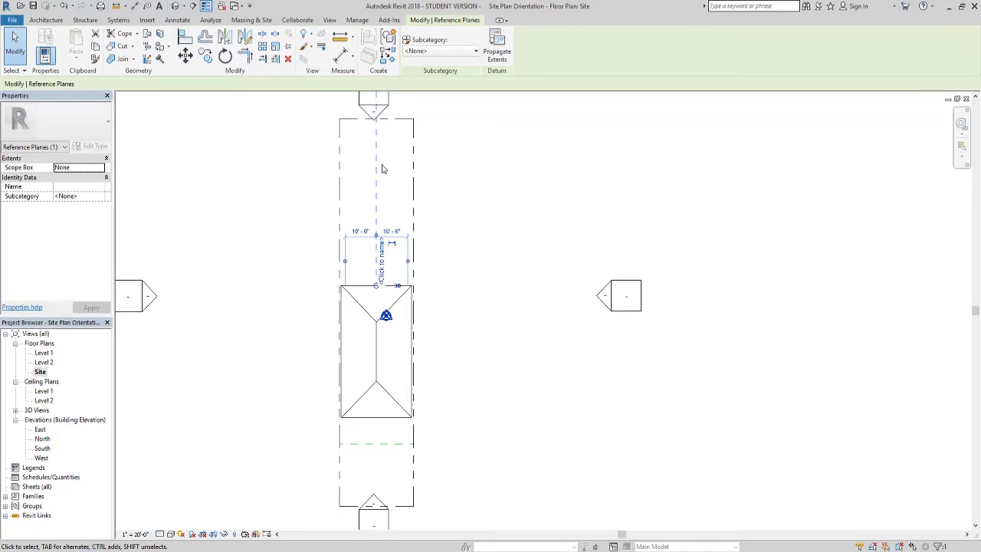
{"action": "key", "text": "Escape"}
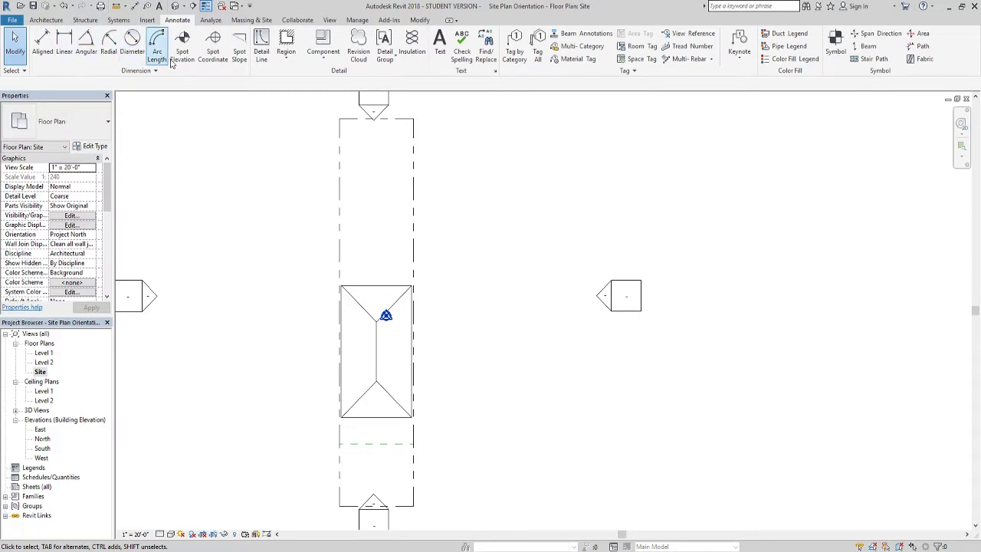
Draw dashed detail lines offset 2' 6" along the right and left property lines.
{"action": "left_click", "coordinate": [261, 45]}
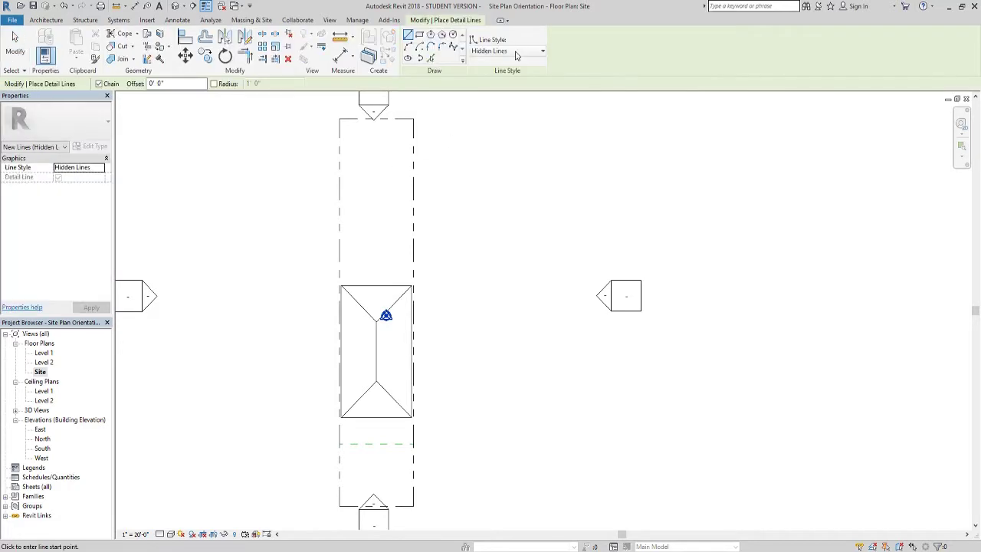
{"action": "left_click", "coordinate": [162, 82]}
{"action": "type", "text": "2"}
{"action": "type", "text": ".5"}
{"action": "left_click", "coordinate": [414, 119]}
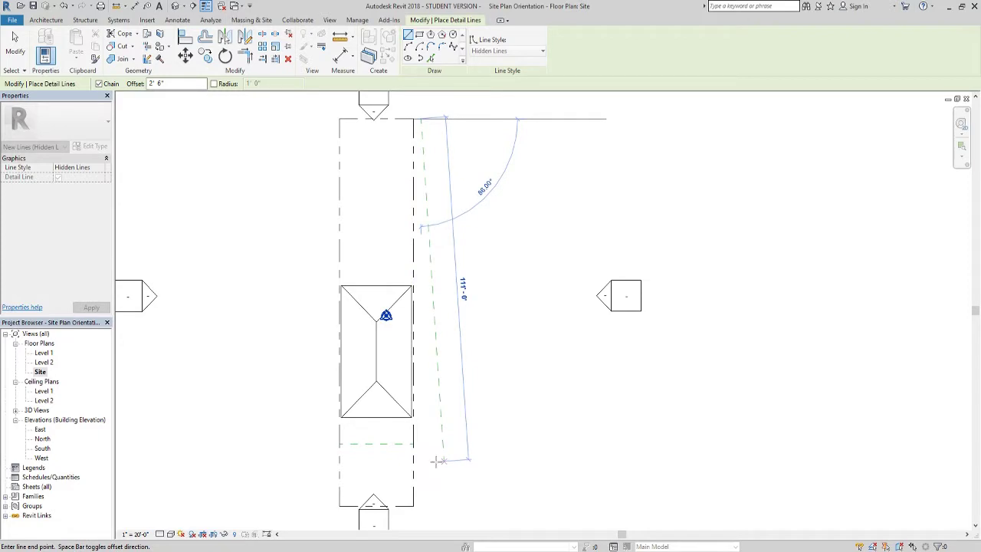
{"action": "key", "text": "Escape"}
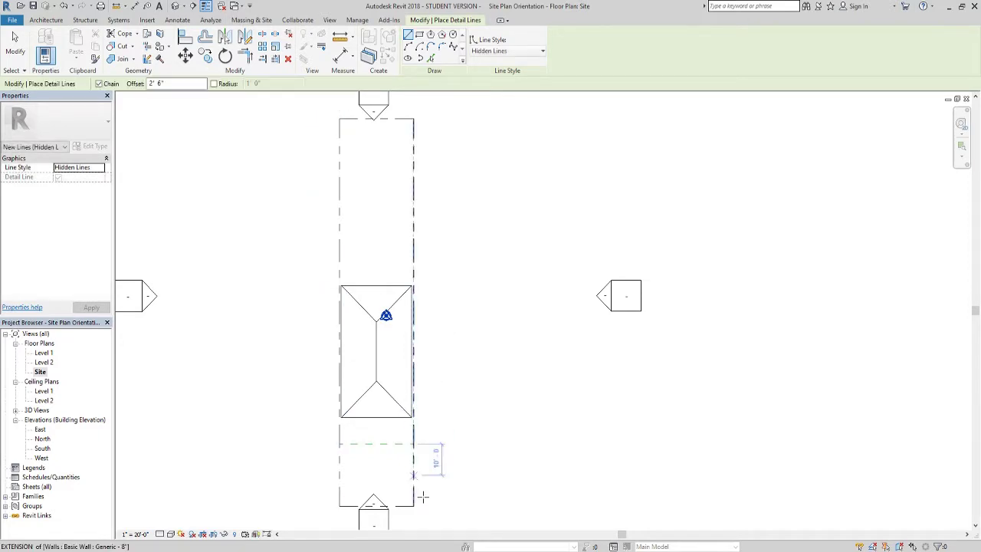
{"action": "left_click", "coordinate": [413, 505]}
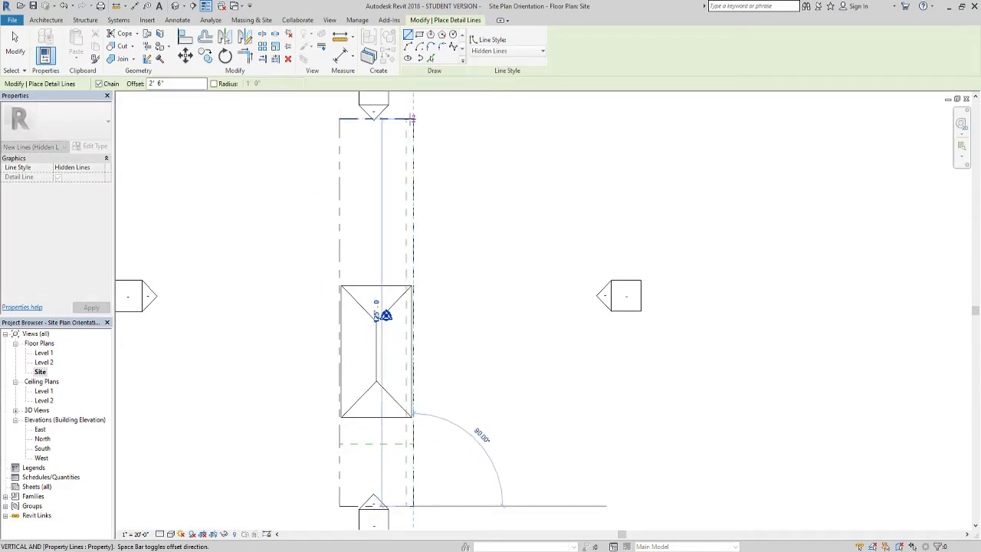
{"action": "left_click", "coordinate": [413, 119]}
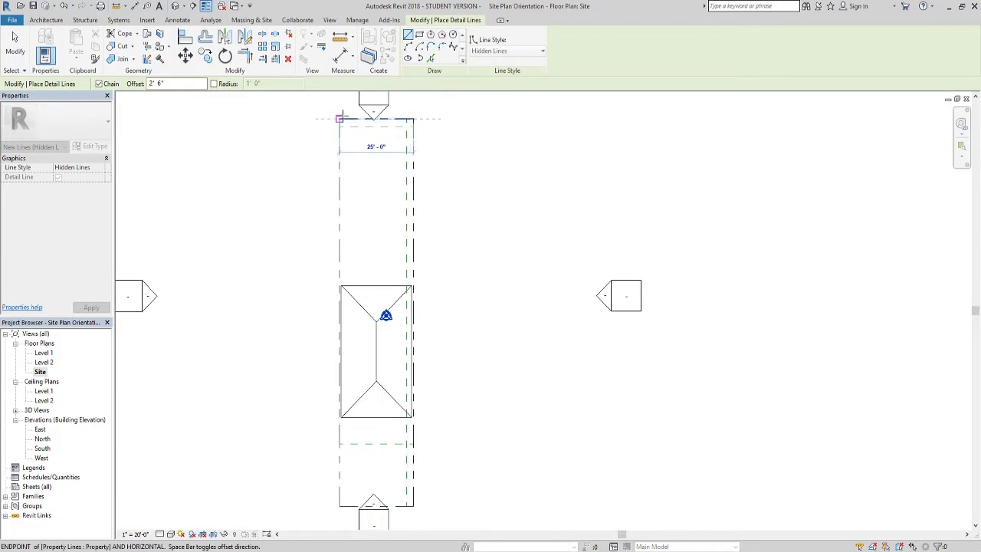
{"action": "left_click", "coordinate": [340, 118]}
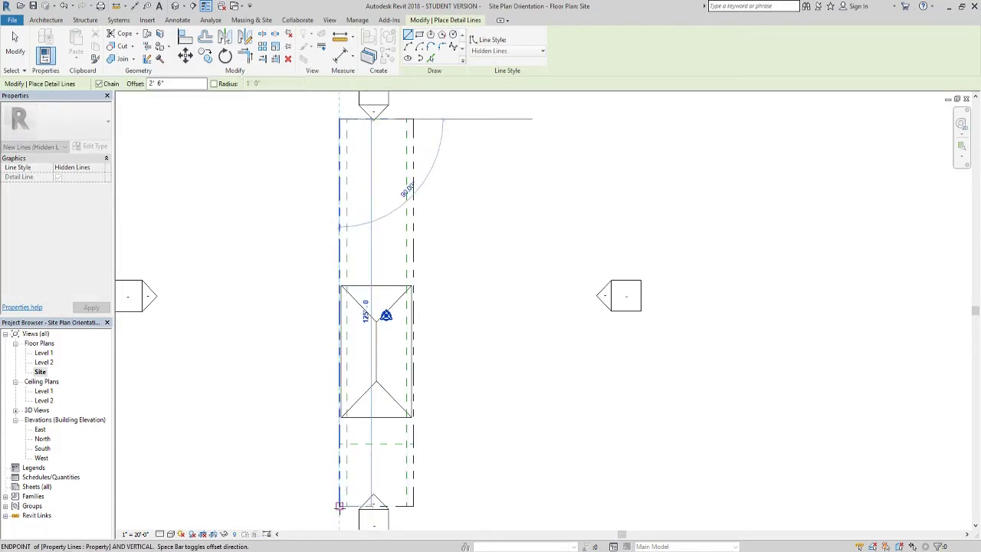
{"action": "left_click", "coordinate": [340, 505]}
{"action": "key", "text": "Escape"}
{"action": "key", "text": "Escape"}
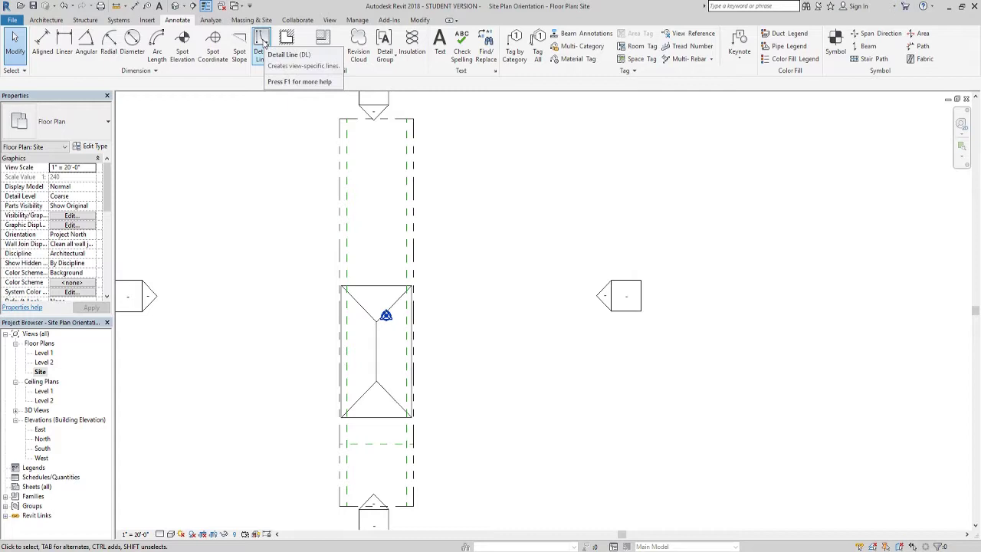
Draw a dashed detail line with a 30' offset along the top property line.
{"action": "left_click", "coordinate": [263, 38]}
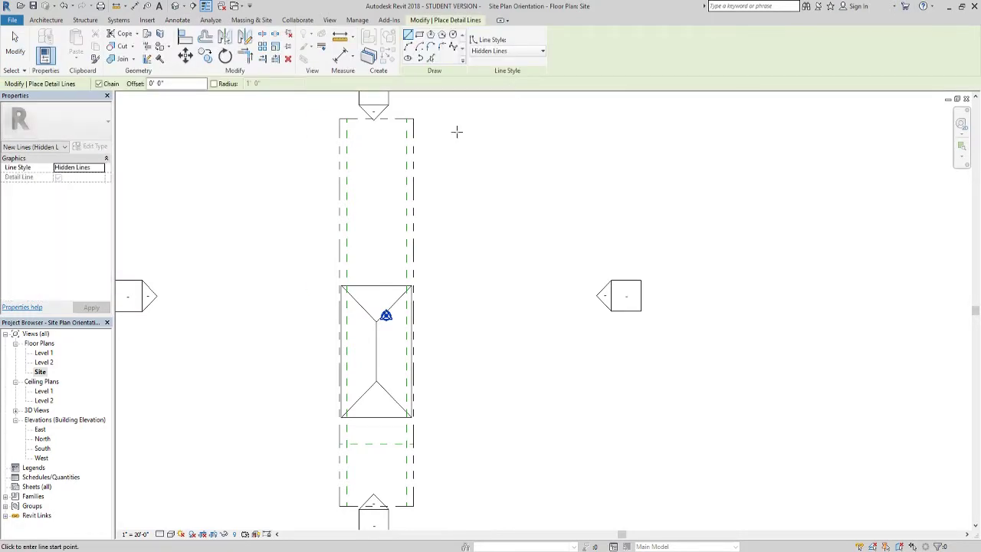
{"action": "left_click", "coordinate": [157, 84]}
{"action": "type", "text": "30"}
{"action": "key", "text": "Return"}
{"action": "left_click", "coordinate": [340, 119]}
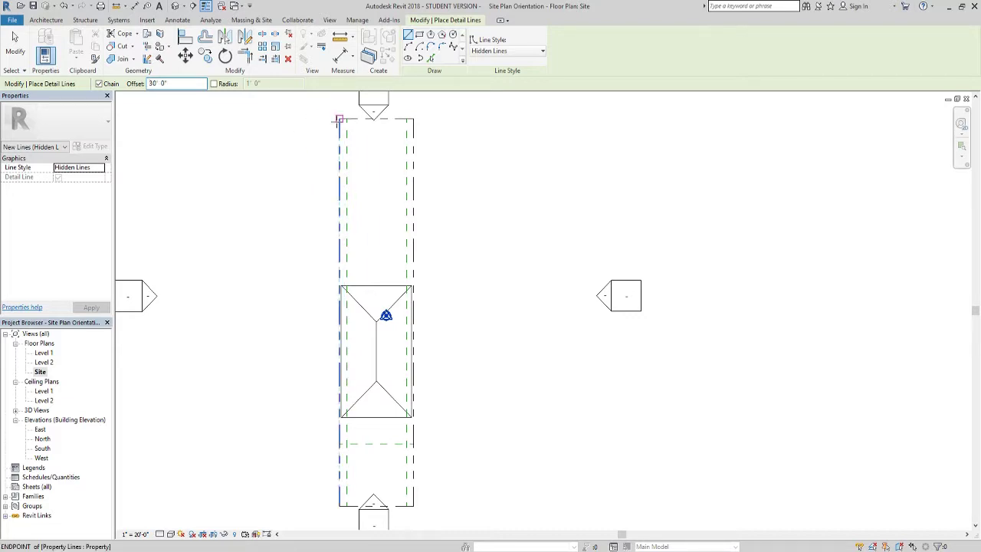
{"action": "left_click", "coordinate": [406, 115]}
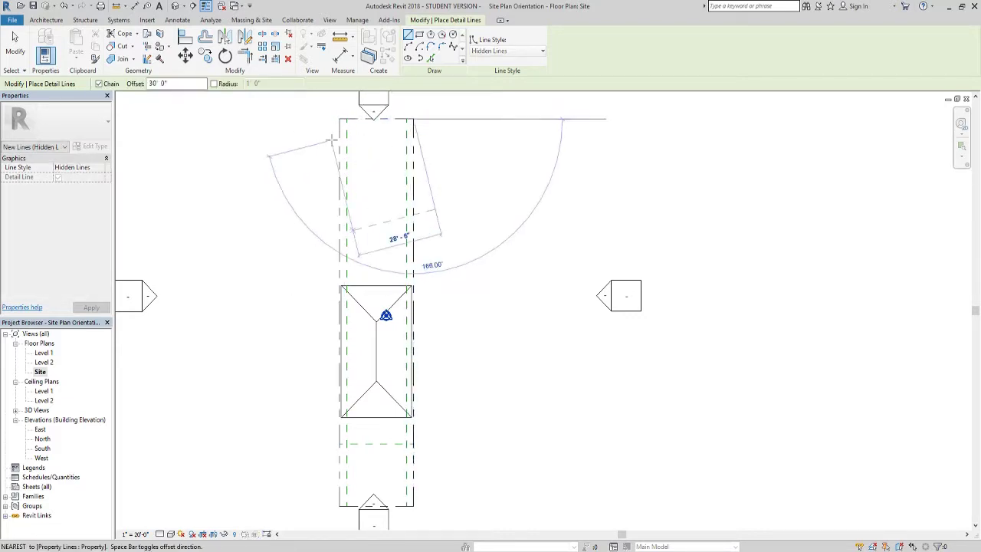
{"action": "left_click", "coordinate": [339, 118]}
{"action": "key", "text": "Escape"}
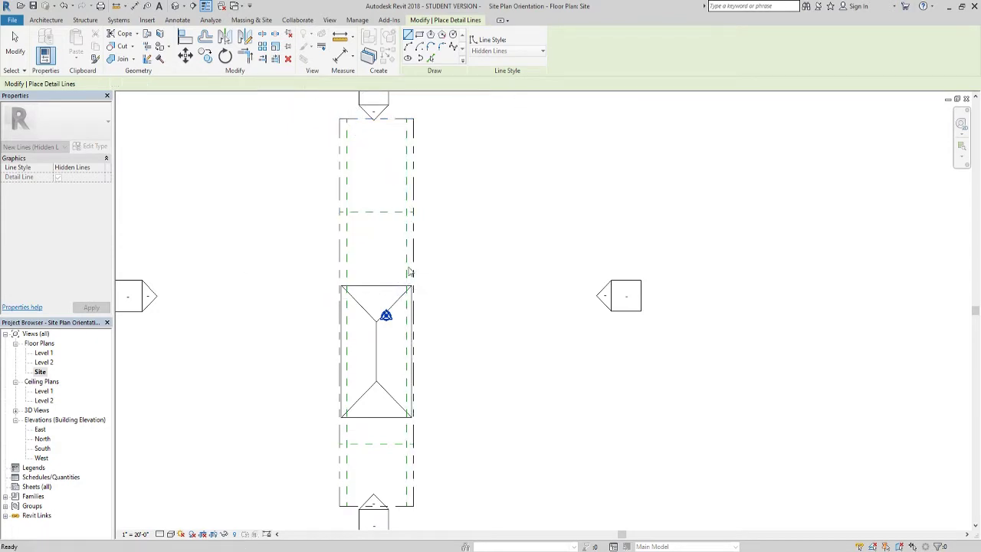
{"action": "key", "text": "Escape"}
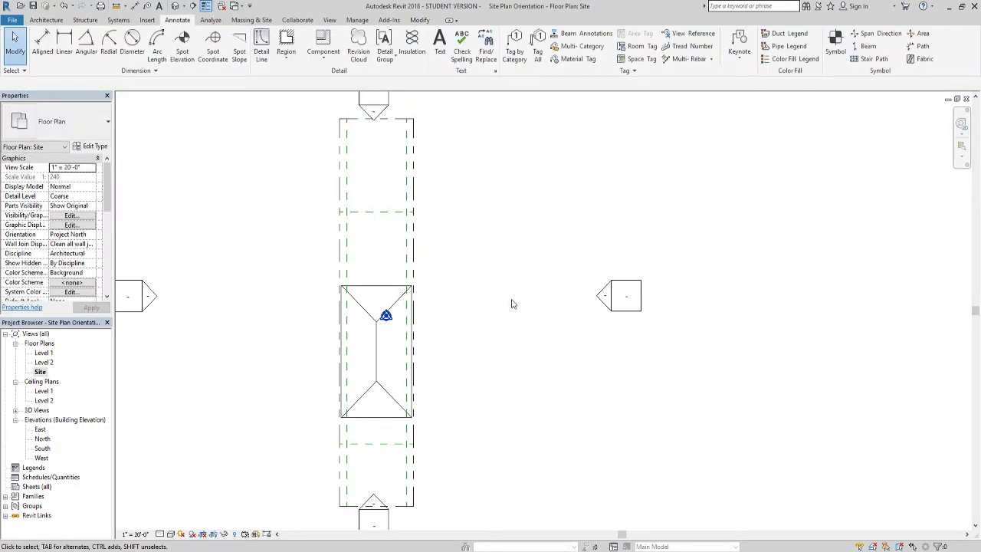
Select the property line and all setback lines and nudge them north two steps.
{"action": "middle_click_drag", "start_coordinate": [513, 305], "coordinate": [482, 244]}
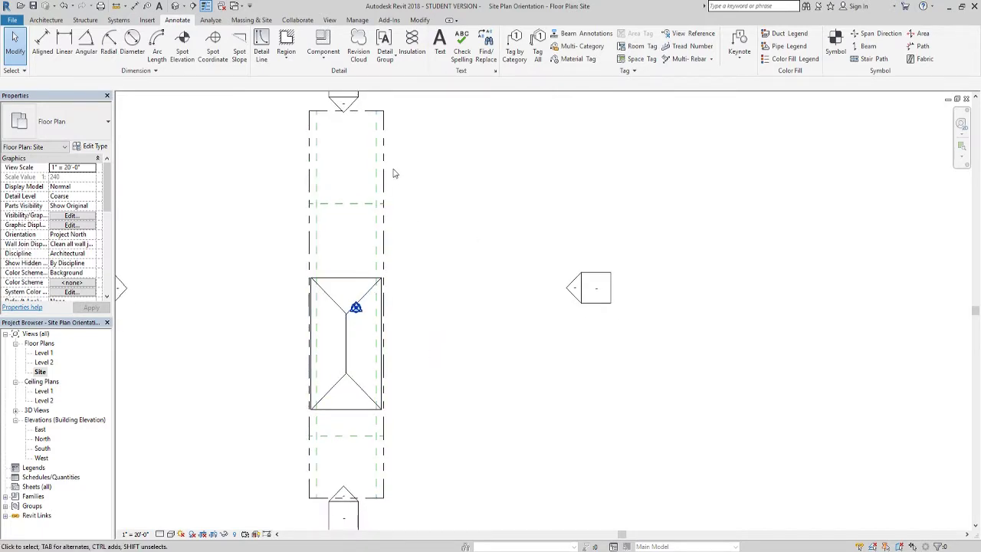
{"action": "left_click_drag", "start_coordinate": [412, 195], "coordinate": [272, 230]}
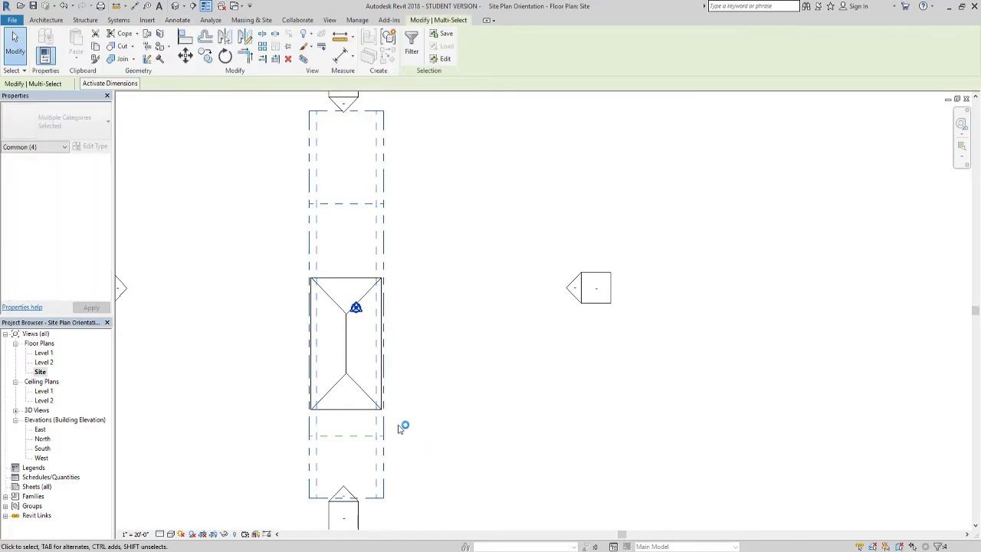
{"action": "left_click_drag", "start_coordinate": [396, 426], "coordinate": [300, 460], "text": "ctrl"}
{"action": "key", "text": "Up"}
{"action": "key", "text": "Up"}
{"action": "key", "text": "Up"}
{"action": "key", "text": "Up"}
{"action": "key", "text": "Up"}
{"action": "key", "text": "Up"}
{"action": "key", "text": "Up"}
{"action": "key", "text": "Up"}
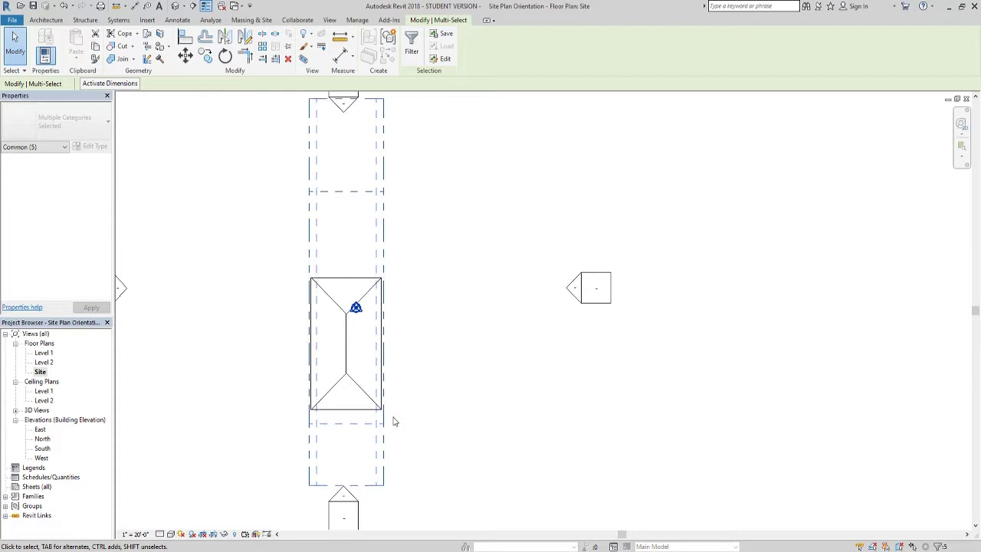
{"action": "key", "text": "Up"}
{"action": "key", "text": "Up"}
{"action": "key", "text": "Up"}
{"action": "key", "text": "Escape"}
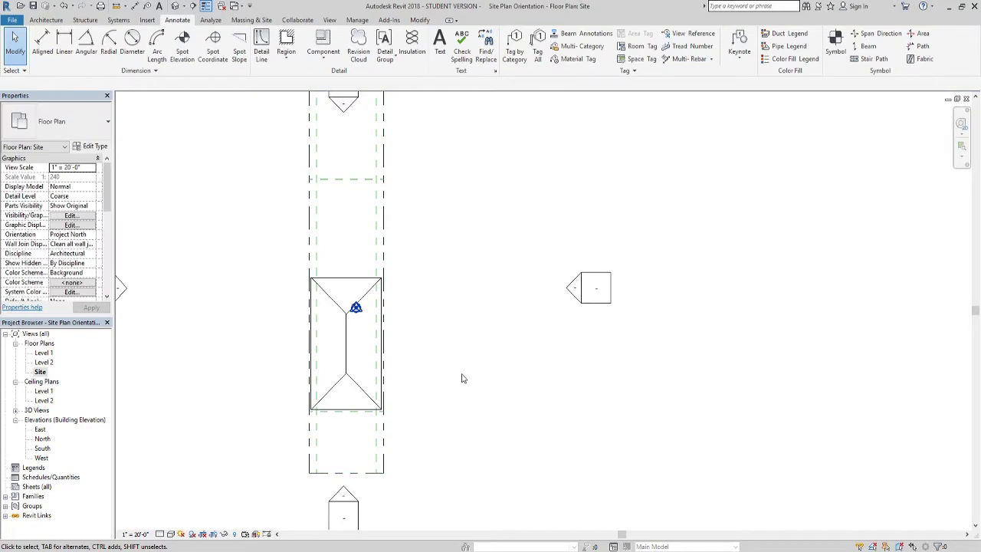
{"action": "middle_click_drag", "start_coordinate": [459, 213], "coordinate": [456, 266]}
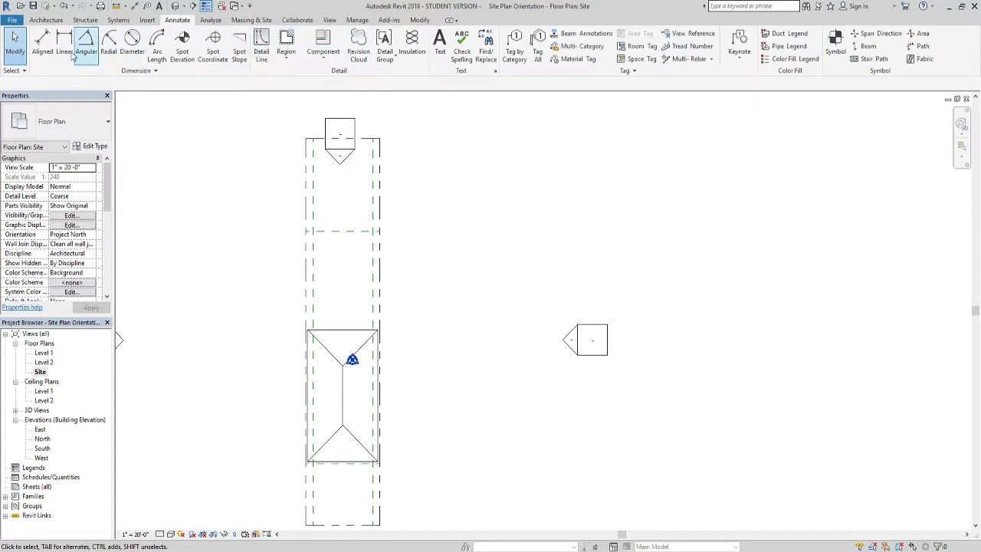
Start garage walls aligned to exterior finish face, drawing the first 25 ft wall.
{"action": "left_click", "coordinate": [46, 20]}
{"action": "left_click", "coordinate": [47, 38]}
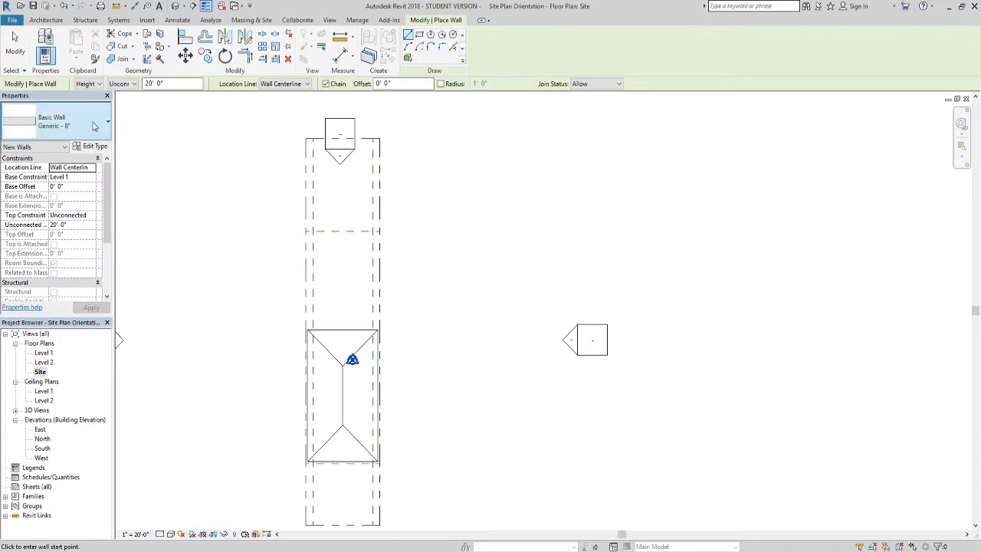
{"action": "left_click", "coordinate": [305, 85]}
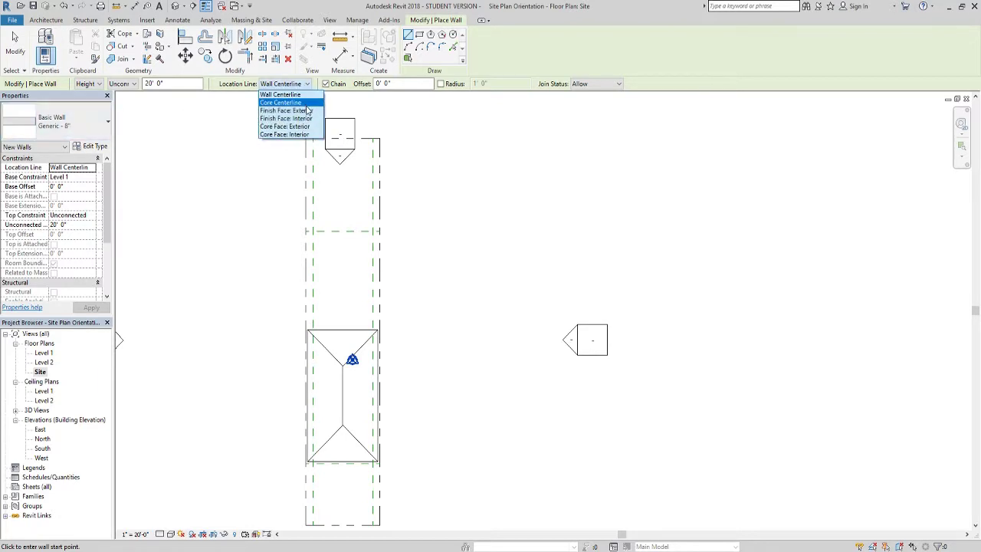
{"action": "left_click", "coordinate": [307, 112]}
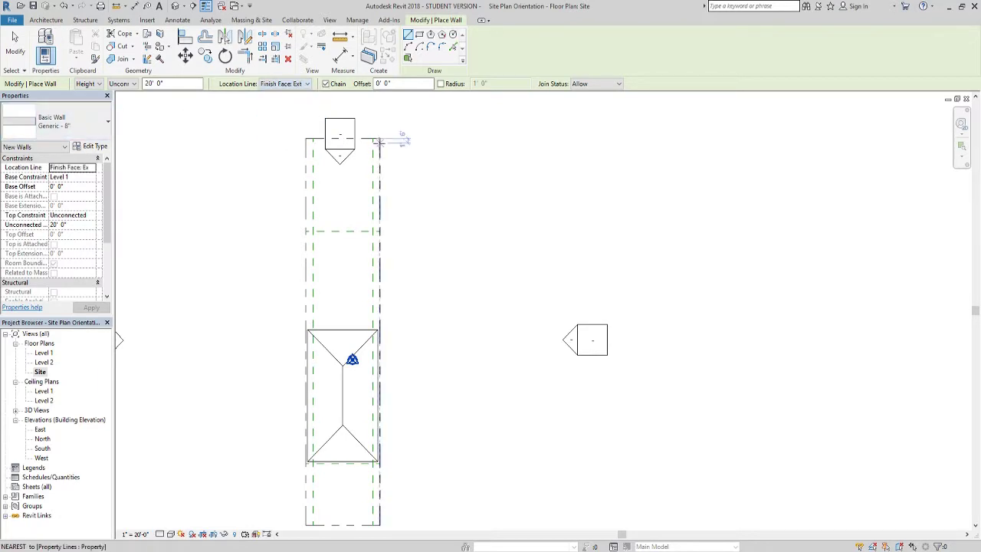
{"action": "left_click", "coordinate": [374, 138]}
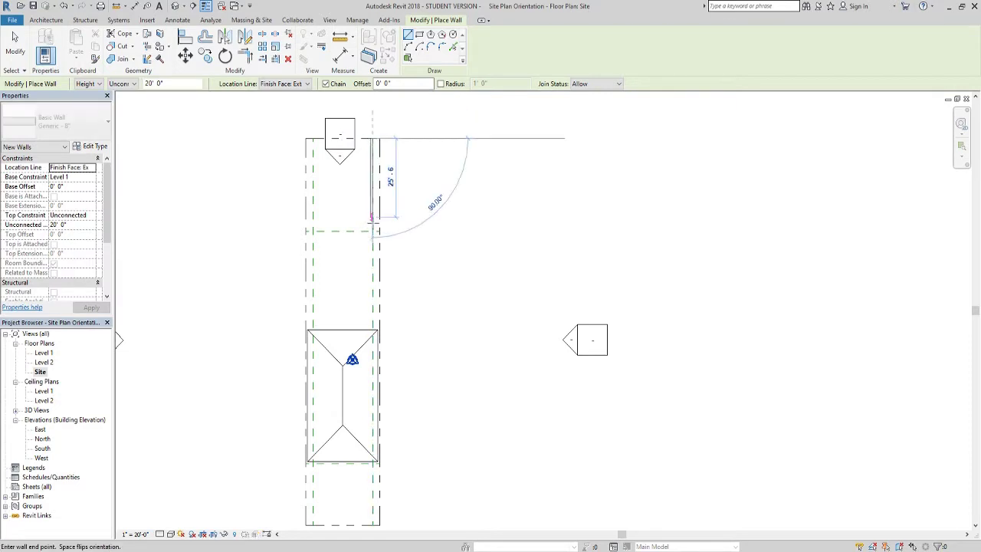
{"action": "type", "text": "2"}
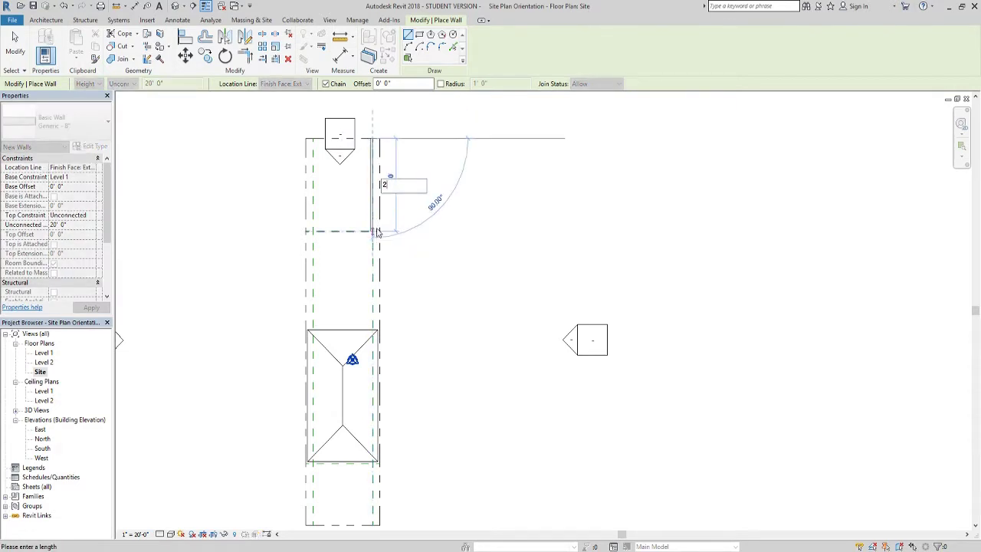
{"action": "type", "text": "5"}
{"action": "key", "text": "Return"}
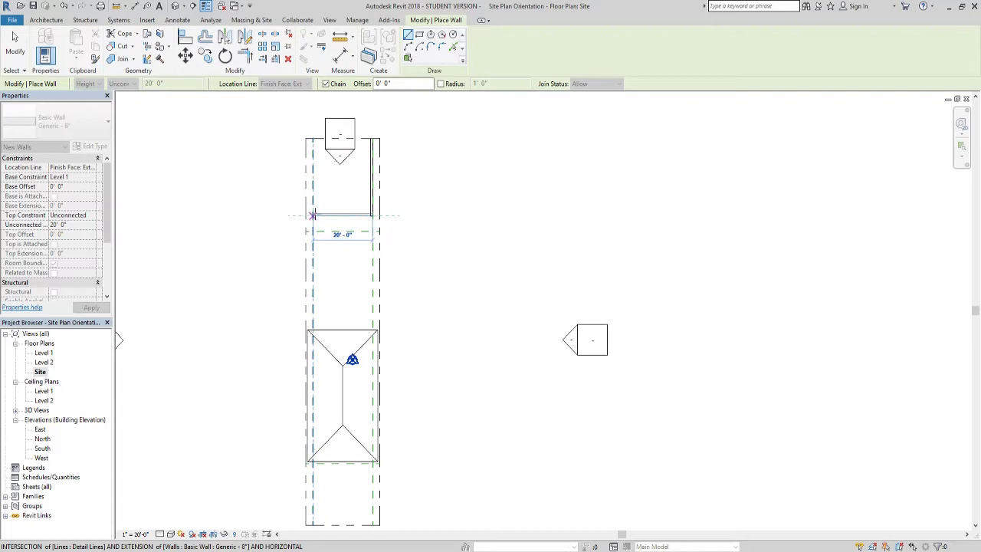
Close the 20 ft wide garage wall rectangle and select the elevation marker above it.
{"action": "left_click", "coordinate": [312, 215]}
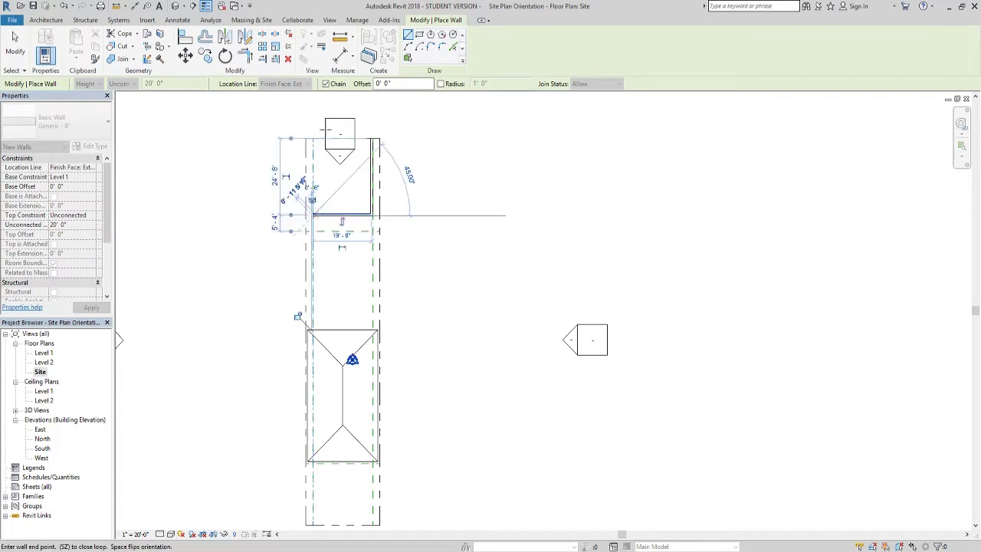
{"action": "left_click", "coordinate": [312, 138]}
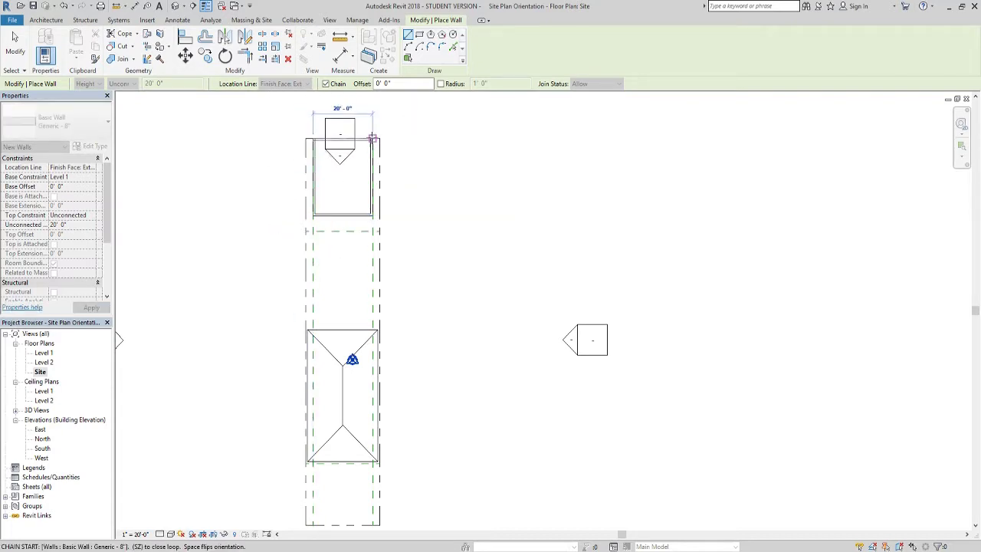
{"action": "left_click", "coordinate": [372, 138]}
{"action": "key", "text": "Escape"}
{"action": "key", "text": "Escape"}
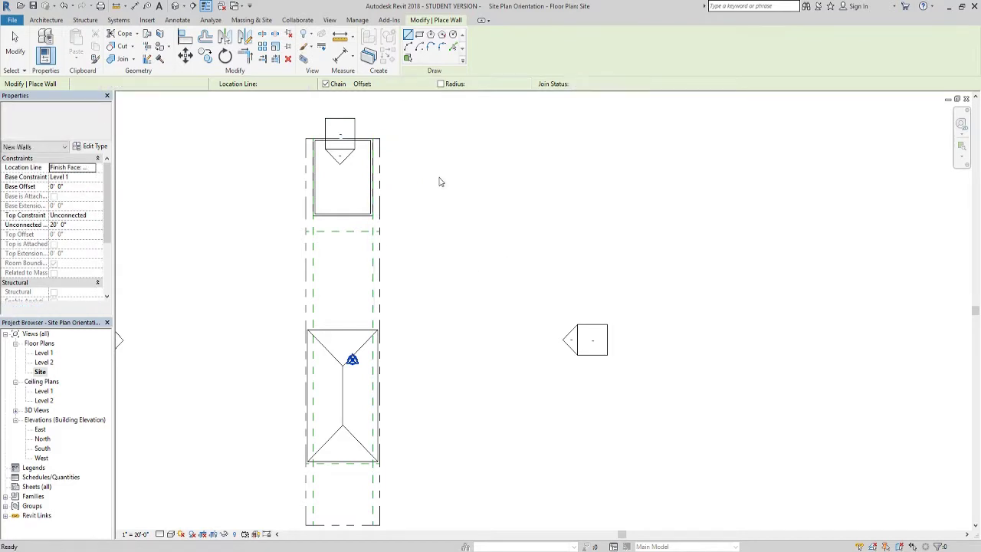
{"action": "middle_click_drag", "start_coordinate": [402, 141], "coordinate": [430, 191]}
{"action": "left_click_drag", "start_coordinate": [323, 138], "coordinate": [396, 219]}
Nudge the north elevation marker up two steps and reselect it.
{"action": "key", "text": "Up"}
{"action": "key", "text": "Up"}
{"action": "key", "text": "Up"}
{"action": "key", "text": "Up"}
{"action": "key", "text": "Up"}
{"action": "key", "text": "Up"}
{"action": "key", "text": "Up"}
{"action": "key", "text": "Up"}
{"action": "key", "text": "Up"}
{"action": "key", "text": "Up"}
{"action": "key", "text": "Up"}
{"action": "key", "text": "Up"}
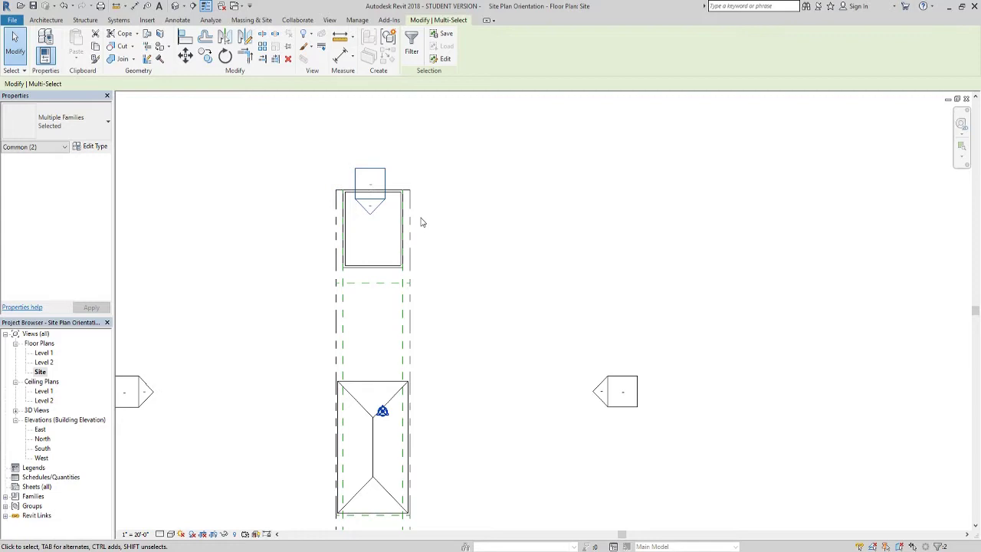
{"action": "key", "text": "Up"}
{"action": "key", "text": "Up"}
{"action": "key", "text": "Up"}
{"action": "key", "text": "Up"}
{"action": "key", "text": "Up"}
{"action": "key", "text": "Up"}
{"action": "key", "text": "Up"}
{"action": "key", "text": "Up"}
{"action": "key", "text": "Up"}
{"action": "key", "text": "Up"}
{"action": "key", "text": "Up"}
{"action": "key", "text": "Up"}
{"action": "key", "text": "Up"}
{"action": "left_click", "coordinate": [420, 134]}
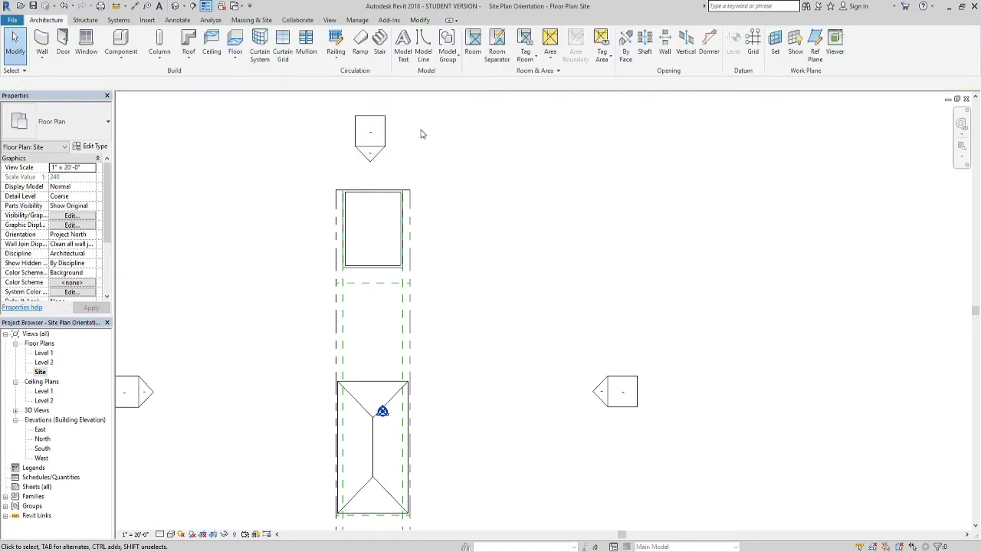
{"action": "left_click_drag", "start_coordinate": [332, 95], "coordinate": [407, 169]}
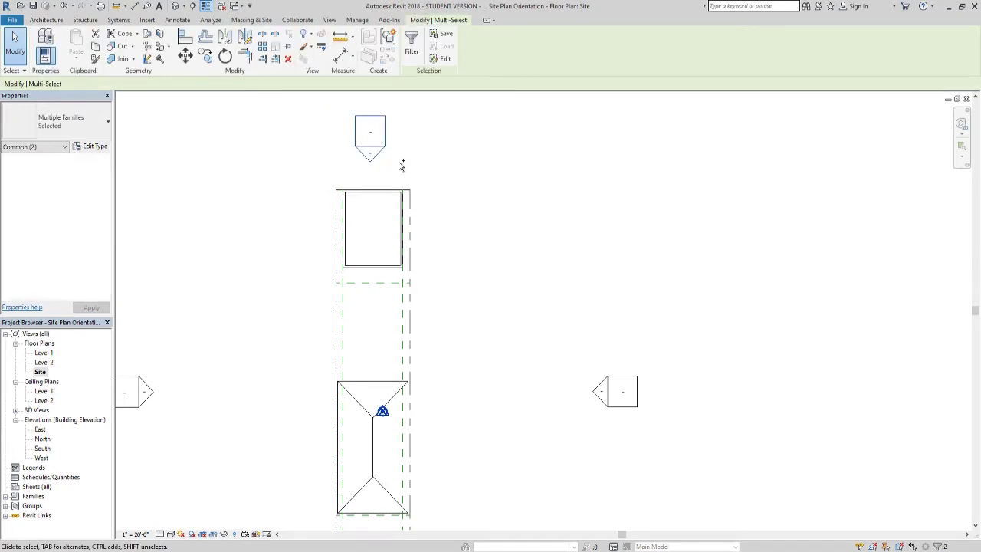
{"action": "left_click", "coordinate": [399, 162]}
{"action": "mouse_move", "coordinate": [320, 98]}
{"action": "left_mouse_down"}
{"action": "mouse_move", "coordinate": [423, 194]}
{"action": "mouse_move", "coordinate": [420, 175]}
{"action": "left_mouse_up"}
Copy the elevation marker and place it between the garage and the house.
{"action": "key", "text": "r"}
{"action": "key", "text": "o"}
{"action": "left_click", "coordinate": [436, 162]}
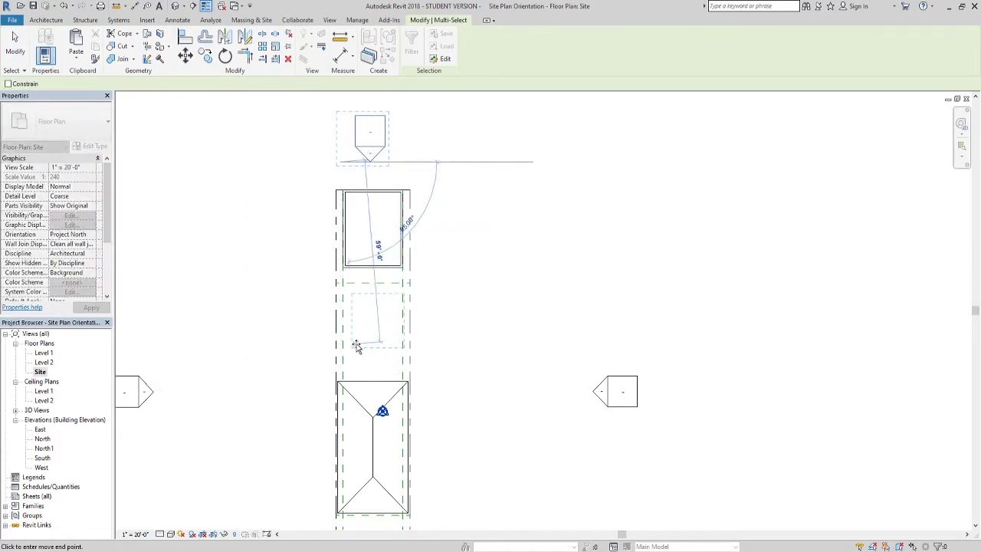
{"action": "left_click", "coordinate": [354, 345]}
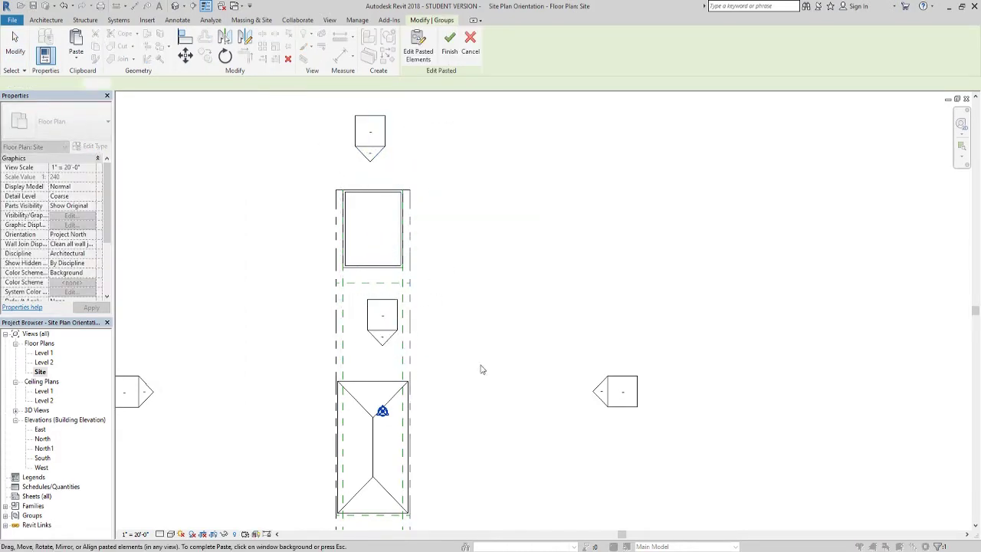
{"action": "left_click", "coordinate": [360, 299]}
{"action": "left_click", "coordinate": [385, 335]}
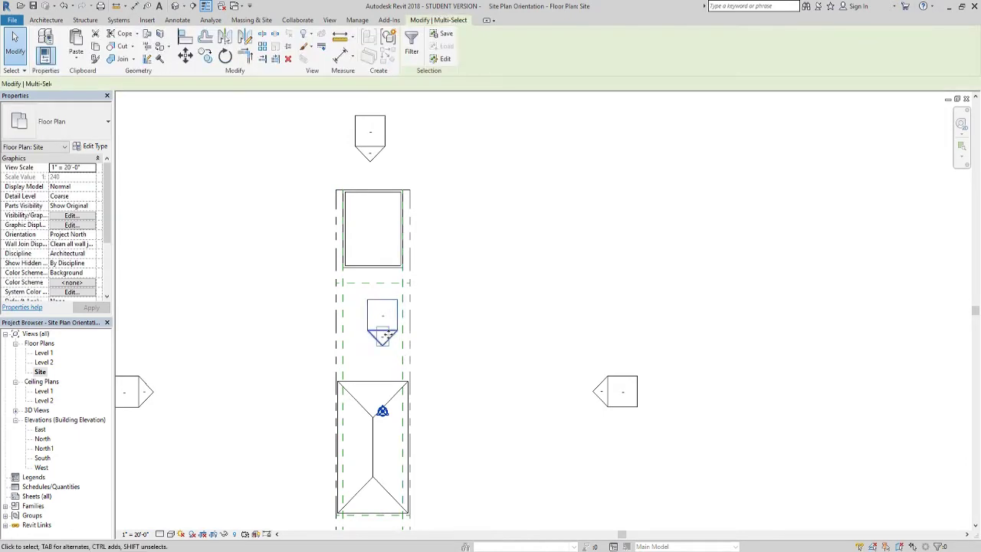
{"action": "left_click_drag", "start_coordinate": [387, 335], "coordinate": [393, 337]}
Review the new North1 and original North elevation views.
{"action": "left_click", "coordinate": [181, 477]}
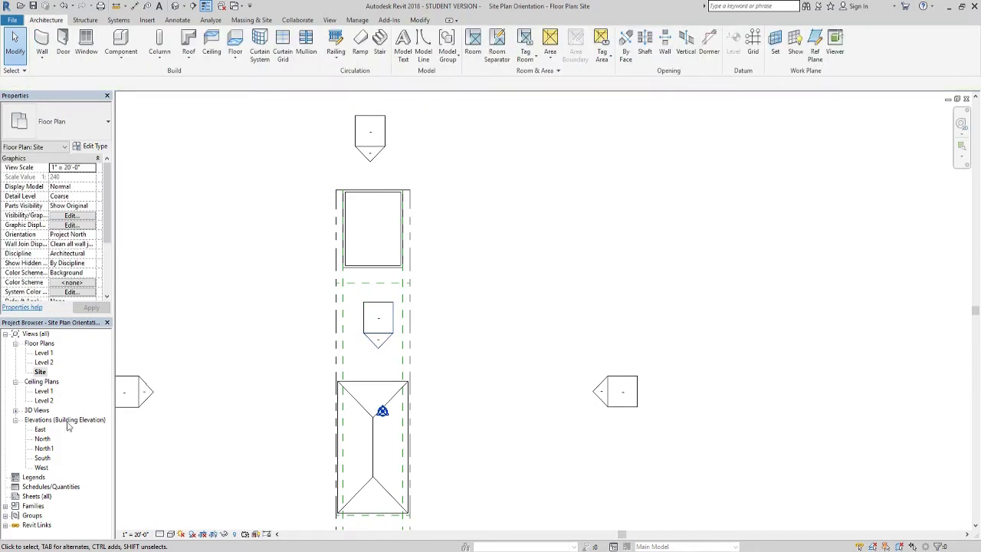
{"action": "left_click", "coordinate": [45, 448]}
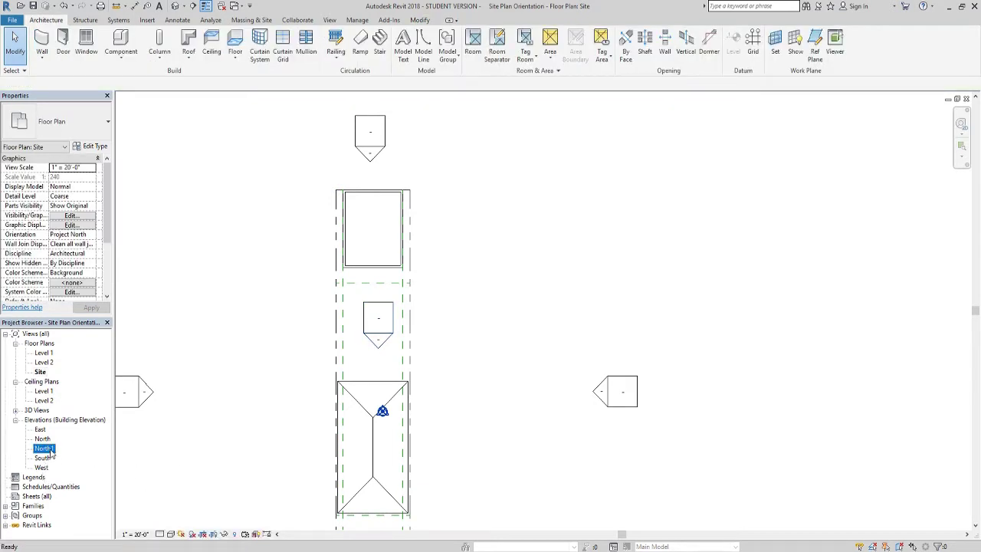
{"action": "left_click", "coordinate": [42, 439]}
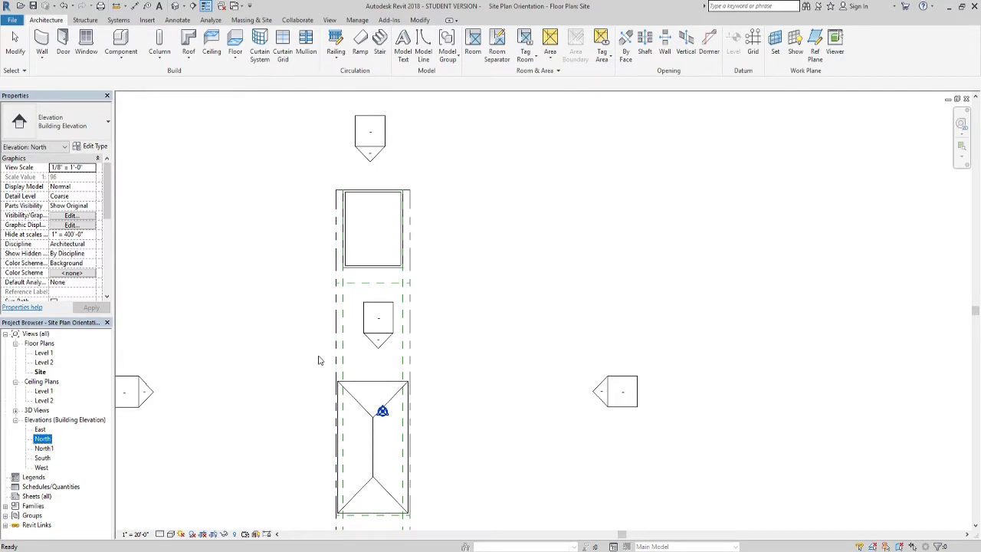
Hide the elevation marker category in the Site plan view.
{"action": "scroll", "coordinate": [435, 246], "scroll_direction": "down", "scroll_amount": 3}
{"action": "left_click_drag", "start_coordinate": [382, 114], "coordinate": [440, 177]}
{"action": "right_click", "coordinate": [412, 145]}
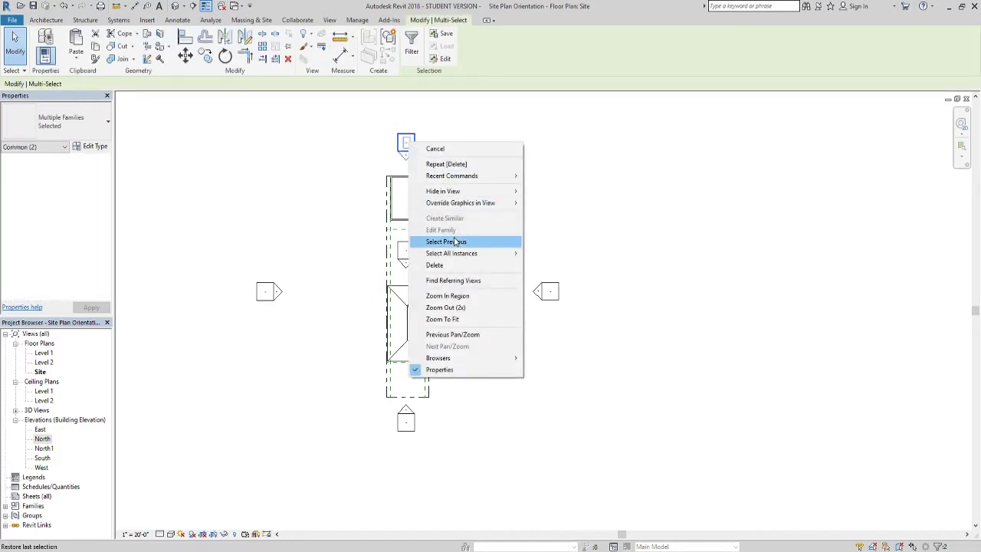
{"action": "mouse_move", "coordinate": [479, 192]}
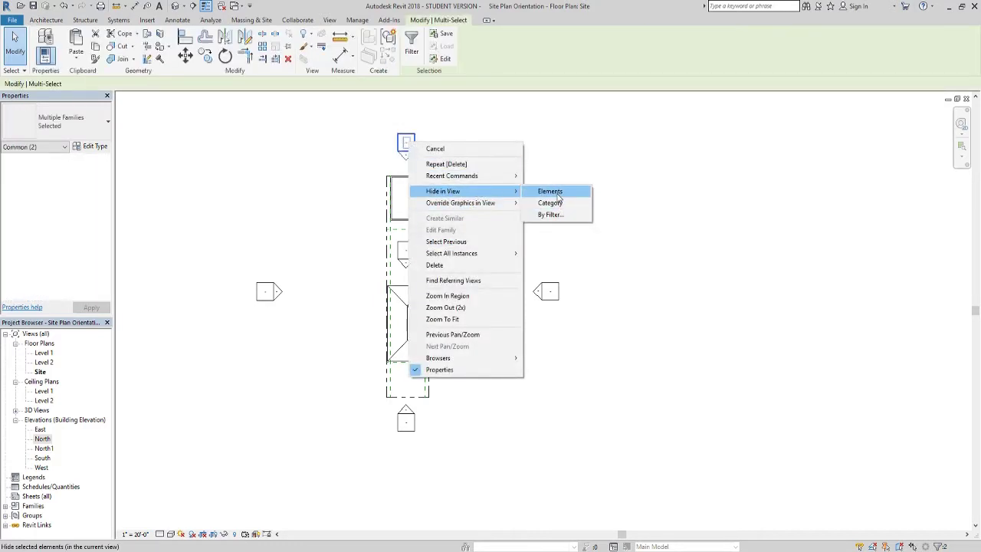
{"action": "left_click", "coordinate": [552, 204]}
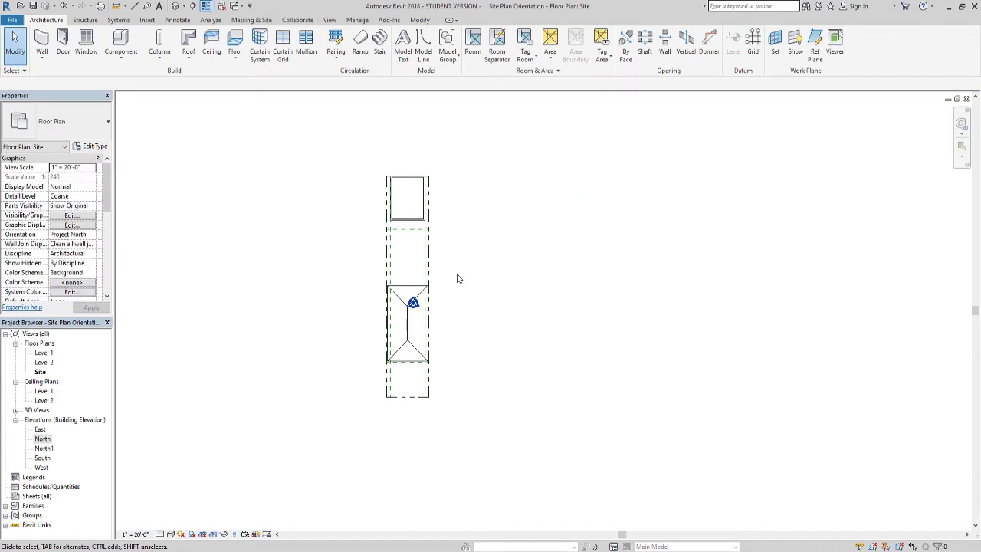
Shorten the dashed setback line below the garage to 20 ft by dragging both ends.
{"action": "scroll", "coordinate": [414, 322], "scroll_direction": "up", "scroll_amount": 2}
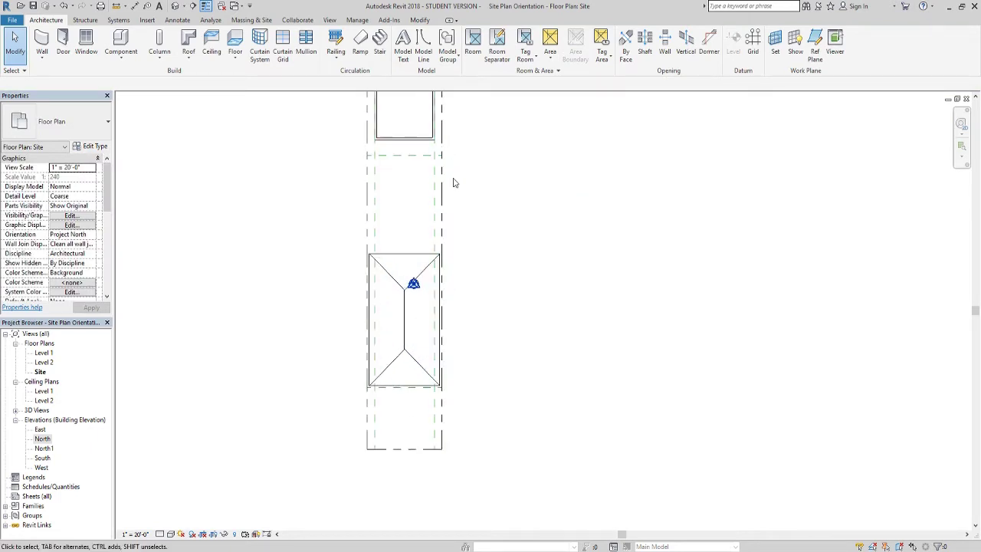
{"action": "middle_click_drag", "start_coordinate": [401, 202], "coordinate": [394, 301]}
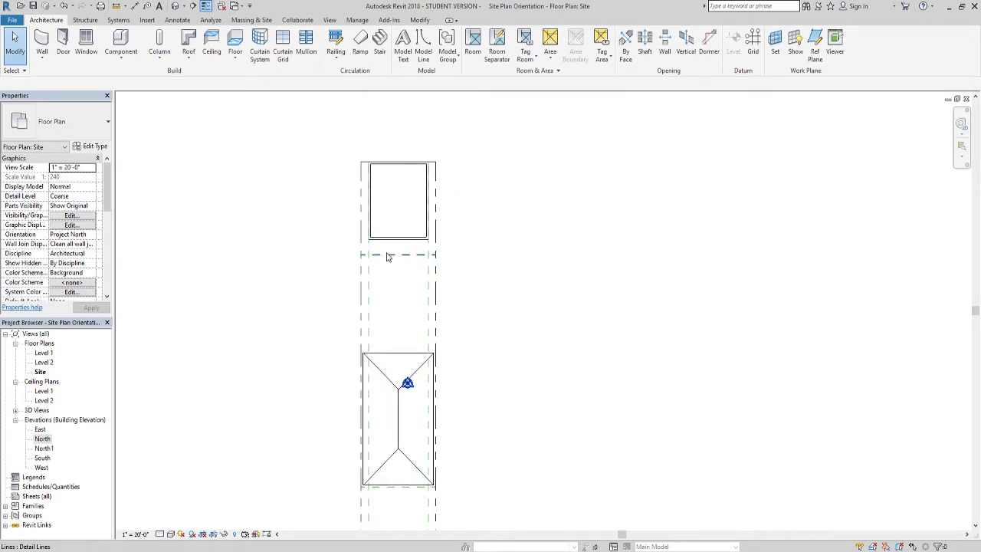
{"action": "left_click", "coordinate": [385, 256]}
{"action": "left_click_drag", "start_coordinate": [362, 255], "coordinate": [369, 256]}
{"action": "left_click_drag", "start_coordinate": [432, 256], "coordinate": [428, 255]}
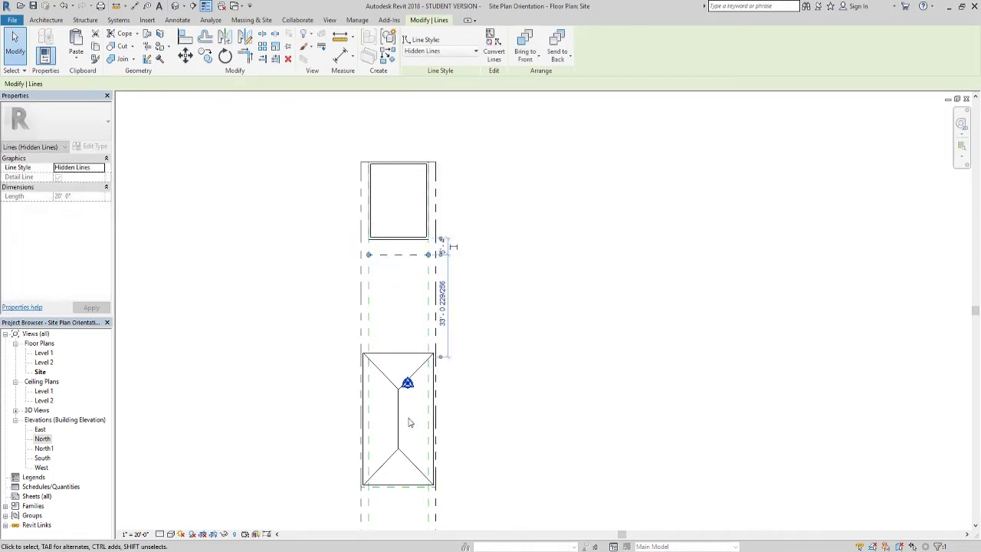
Draw a new dashed detail line below the house with DL, then stretch its end down the lot.
{"action": "middle_click_drag", "start_coordinate": [476, 461], "coordinate": [439, 320]}
{"action": "key", "text": "d"}
{"action": "key", "text": "l"}
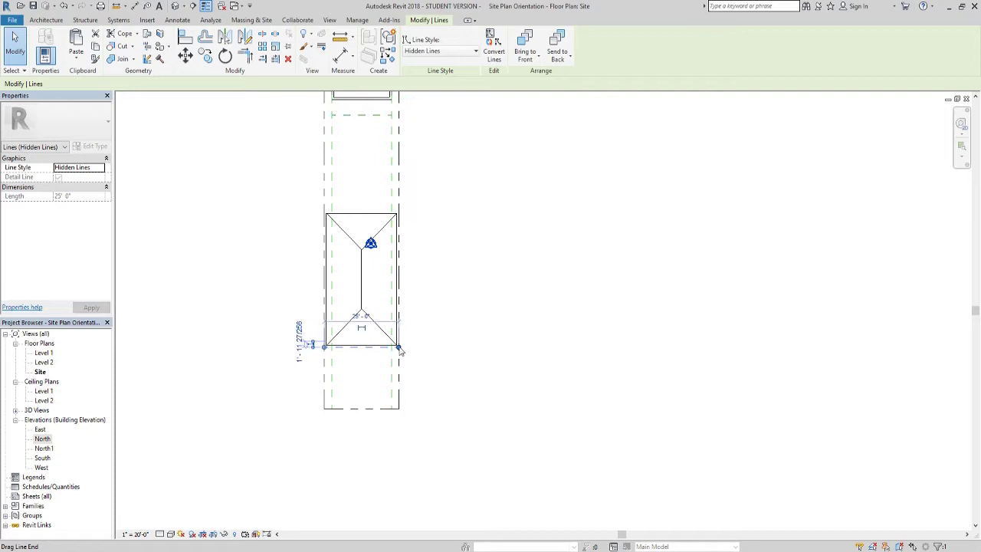
{"action": "left_click", "coordinate": [392, 347]}
{"action": "left_click", "coordinate": [325, 348]}
{"action": "key", "text": "Escape"}
{"action": "key", "text": "Escape"}
{"action": "mouse_move", "coordinate": [325, 348]}
{"action": "left_mouse_down"}
{"action": "mouse_move", "coordinate": [331, 412]}
{"action": "mouse_move", "coordinate": [333, 345]}
{"action": "left_mouse_up"}
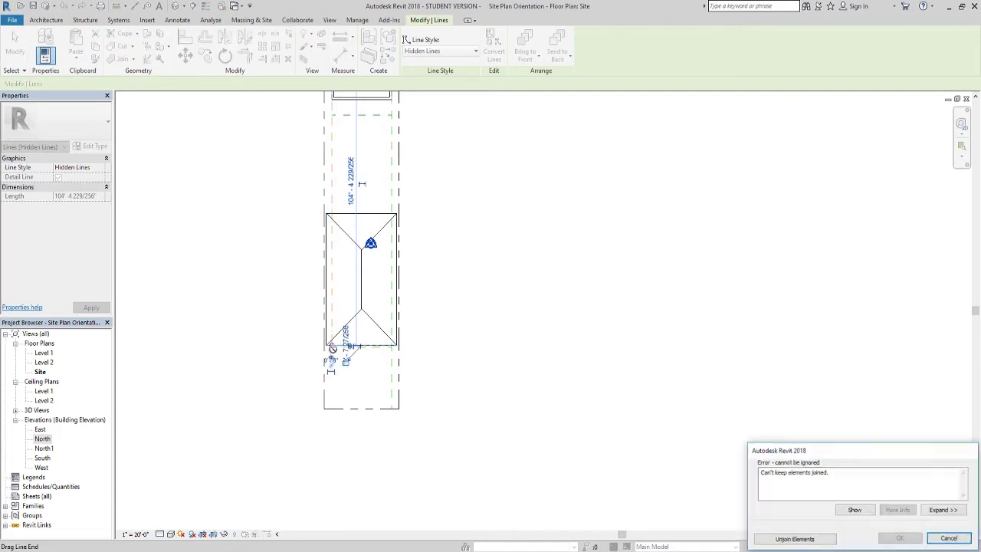
{"action": "left_click", "coordinate": [794, 539]}
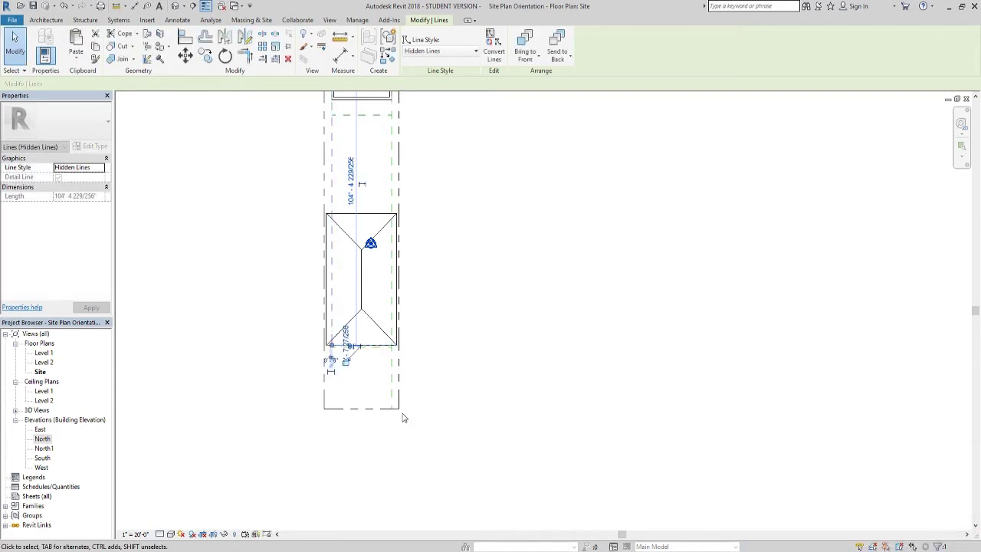
Draw a 106 ft vertical dashed line beside the house.
{"action": "key", "text": "c"}
{"action": "key", "text": "s"}
{"action": "left_click", "coordinate": [391, 115]}
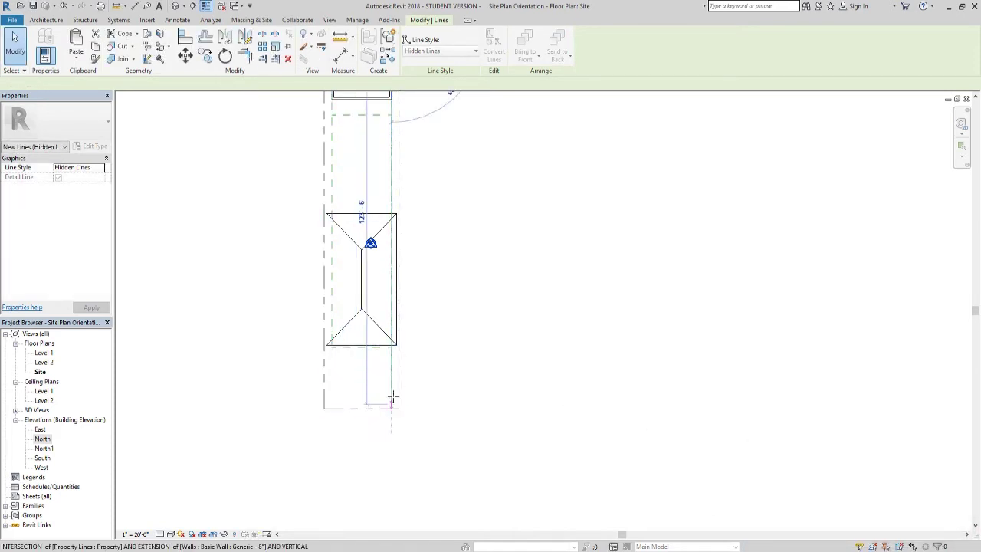
{"action": "left_click", "coordinate": [391, 349]}
{"action": "key", "text": "Escape"}
{"action": "key", "text": "Escape"}
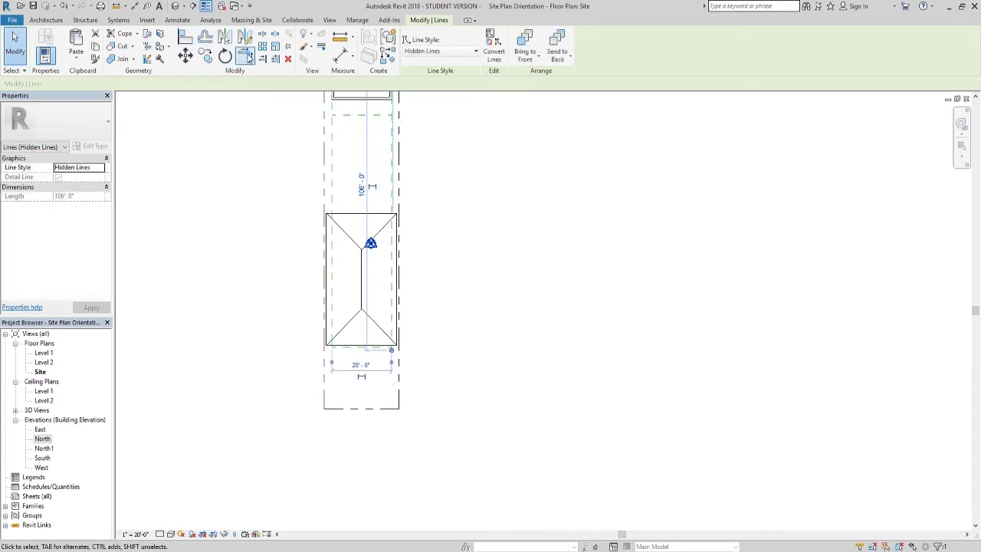
Trim the new dashed line into corners with the neighbouring setback lines.
{"action": "left_click", "coordinate": [245, 55]}
{"action": "scroll", "coordinate": [389, 349], "scroll_direction": "up", "scroll_amount": 3}
{"action": "scroll", "coordinate": [390, 354], "scroll_direction": "up", "scroll_amount": 3}
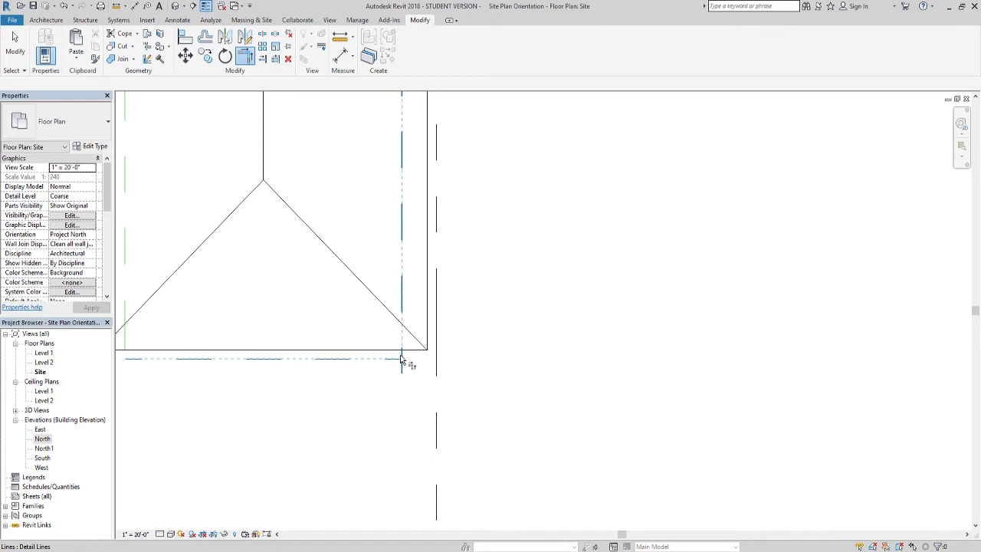
{"action": "scroll", "coordinate": [407, 355], "scroll_direction": "down", "scroll_amount": 4}
{"action": "scroll", "coordinate": [407, 339], "scroll_direction": "down", "scroll_amount": 1}
{"action": "scroll", "coordinate": [345, 350], "scroll_direction": "up", "scroll_amount": 3, "text": "ctrl"}
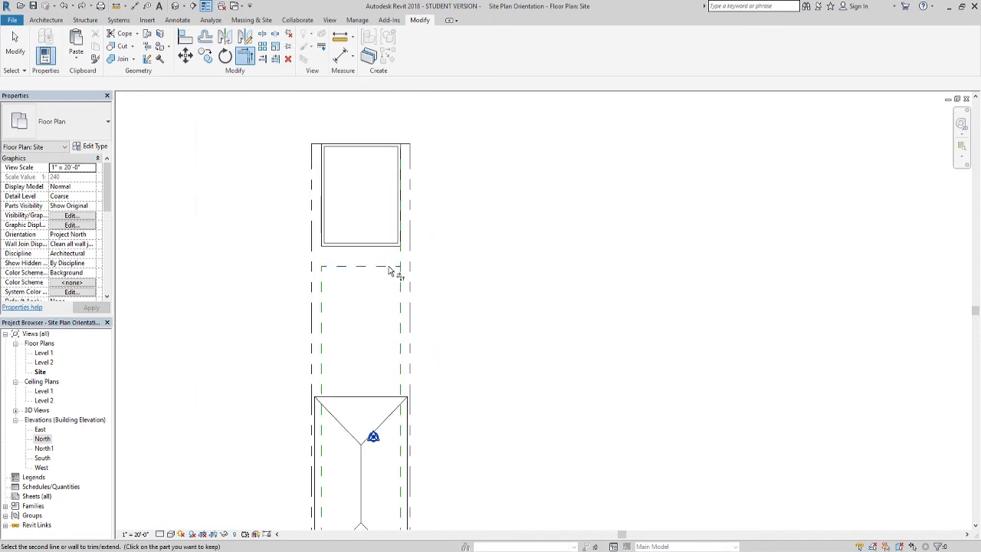
{"action": "middle_click_drag", "start_coordinate": [513, 388], "coordinate": [508, 319]}
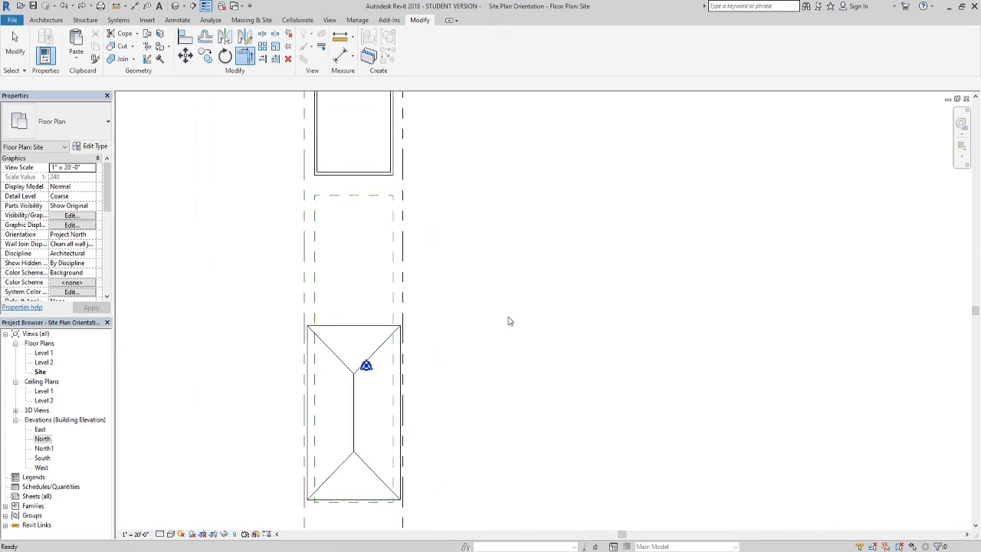
{"action": "key", "text": "Escape"}
{"action": "middle_click_drag", "start_coordinate": [498, 392], "coordinate": [483, 318]}
{"action": "scroll", "coordinate": [483, 318], "scroll_direction": "down", "scroll_amount": 1}
{"action": "scroll", "coordinate": [482, 317], "scroll_direction": "down", "scroll_amount": 1}
{"action": "middle_click_drag", "start_coordinate": [486, 243], "coordinate": [506, 335]}
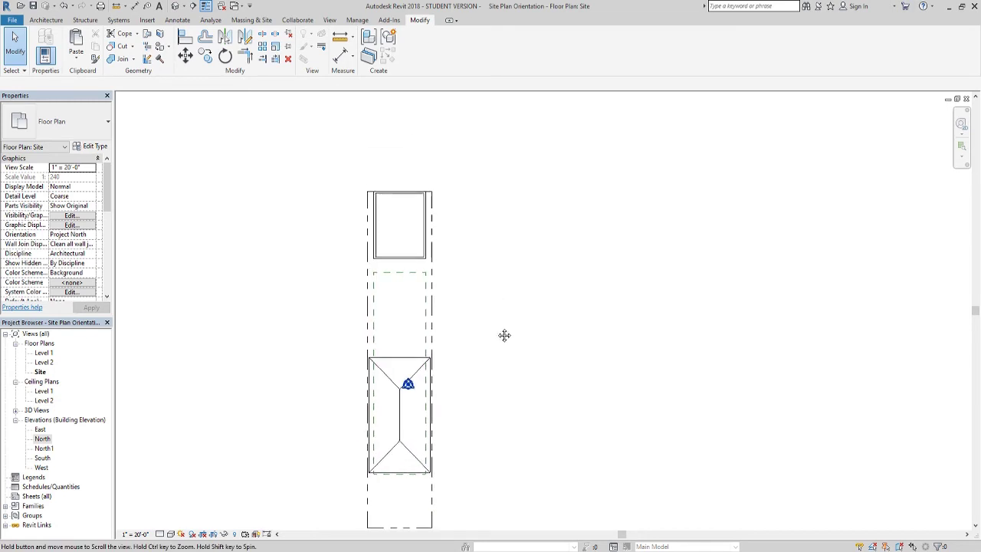
Save the site plan and bring up the Insert linking and import tools.
{"action": "left_click", "coordinate": [33, 6]}
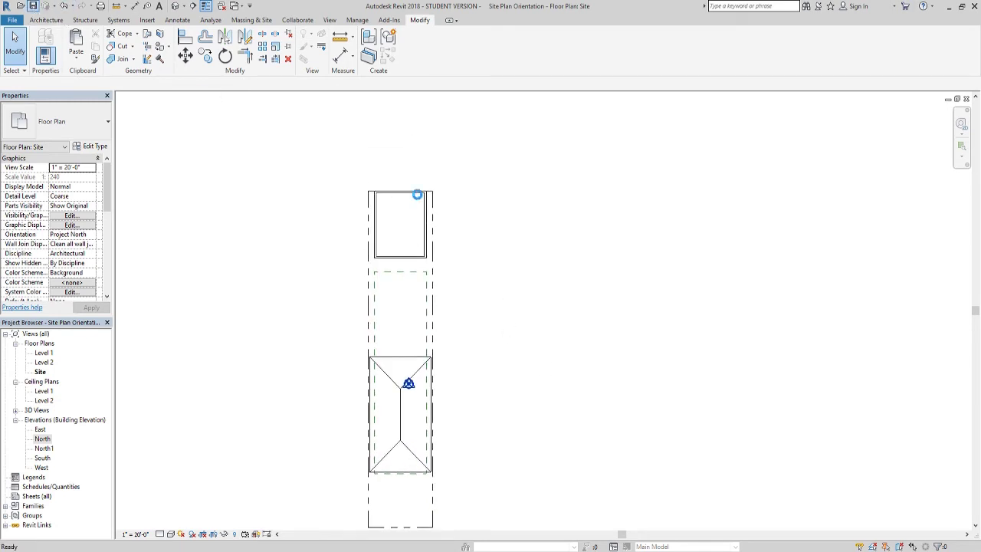
{"action": "mouse_move", "coordinate": [515, 363]}
{"action": "middle_mouse_down"}
{"action": "mouse_move", "coordinate": [581, 309]}
{"action": "mouse_move", "coordinate": [568, 311]}
{"action": "middle_mouse_up"}
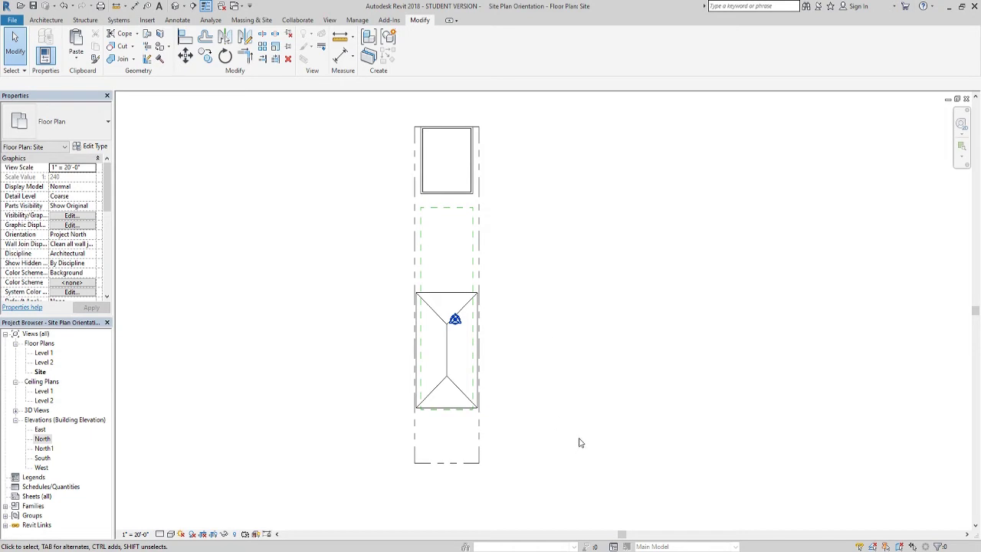
{"action": "left_click", "coordinate": [147, 21]}
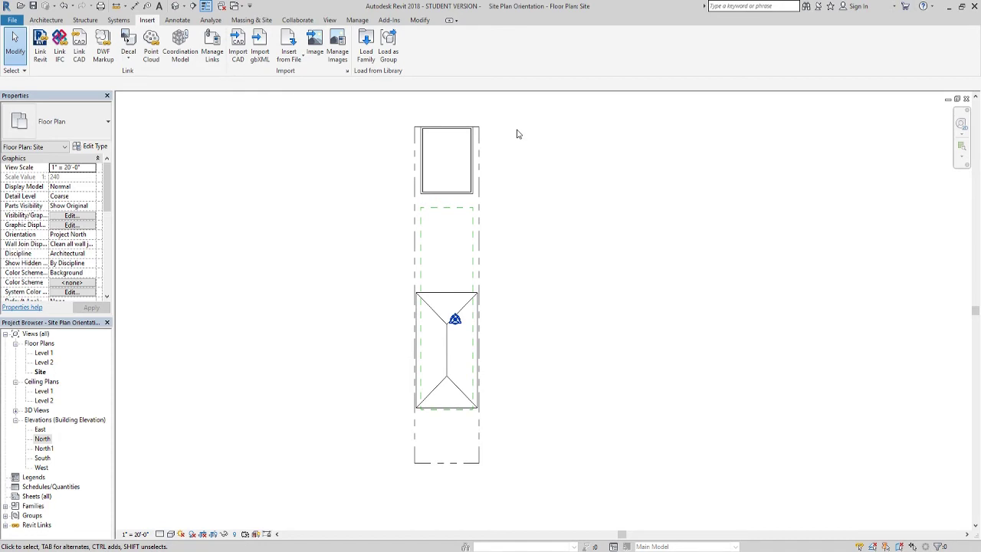
{"action": "mouse_move", "coordinate": [547, 224]}
{"action": "middle_mouse_down"}
{"action": "mouse_move", "coordinate": [529, 254]}
{"action": "mouse_move", "coordinate": [515, 252]}
{"action": "middle_mouse_up"}
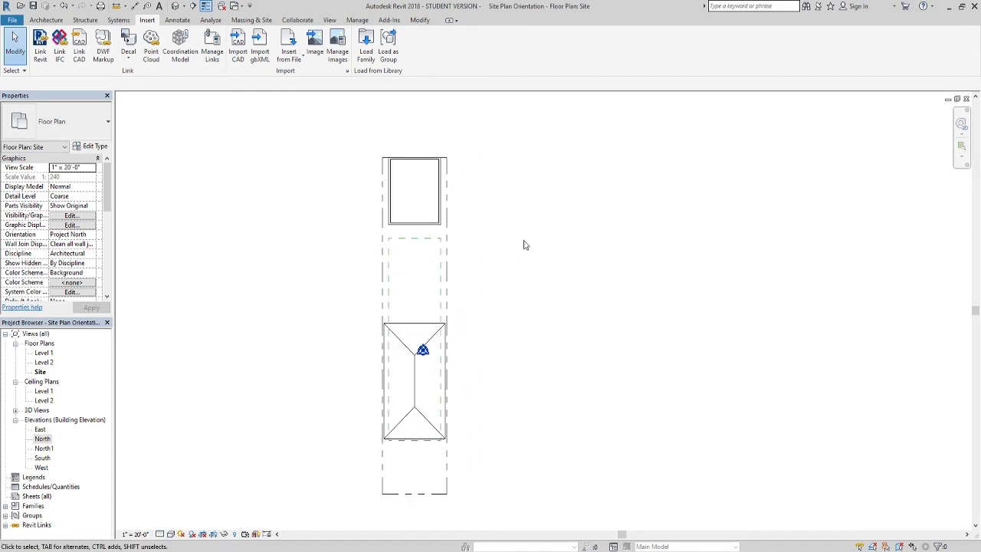